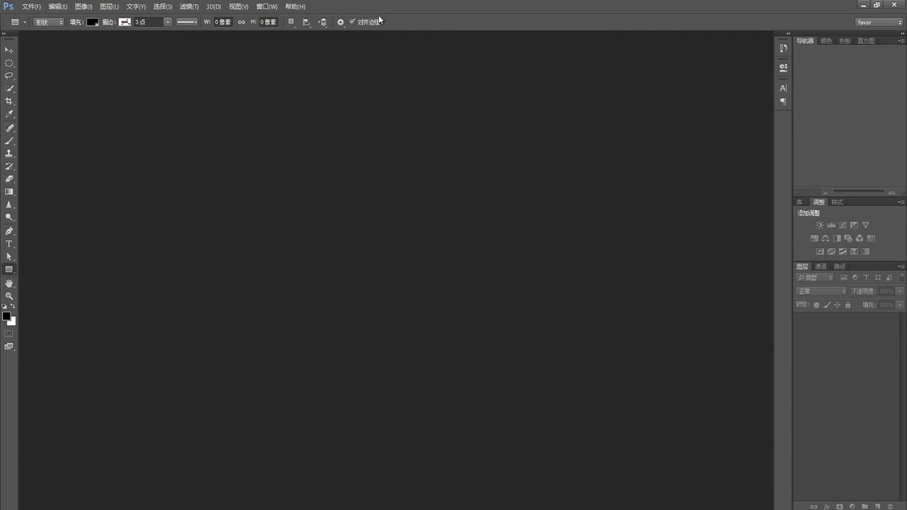
pyautogui.rightClick(11, 270)
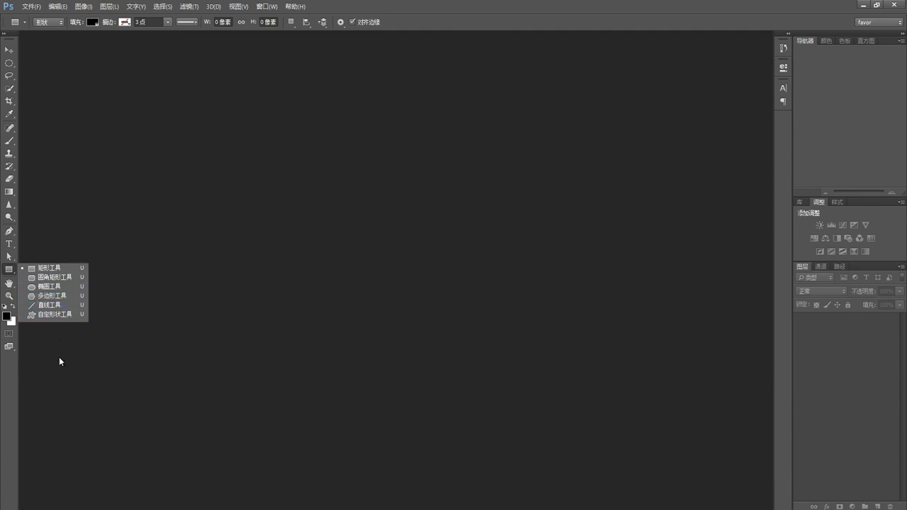
pyautogui.click(248, 352)
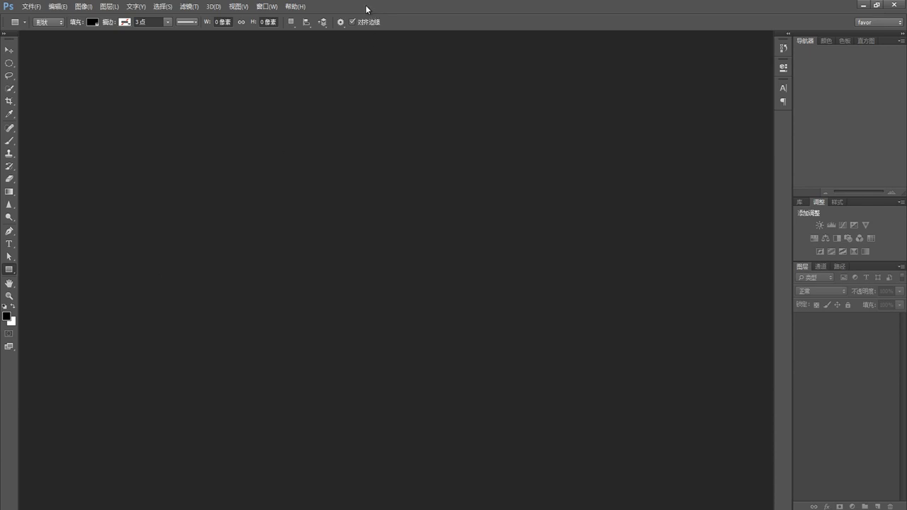
# - Create a new document named "new" with the Web preset at 1024x768 pixels and a white background
pyautogui.click(31, 8)
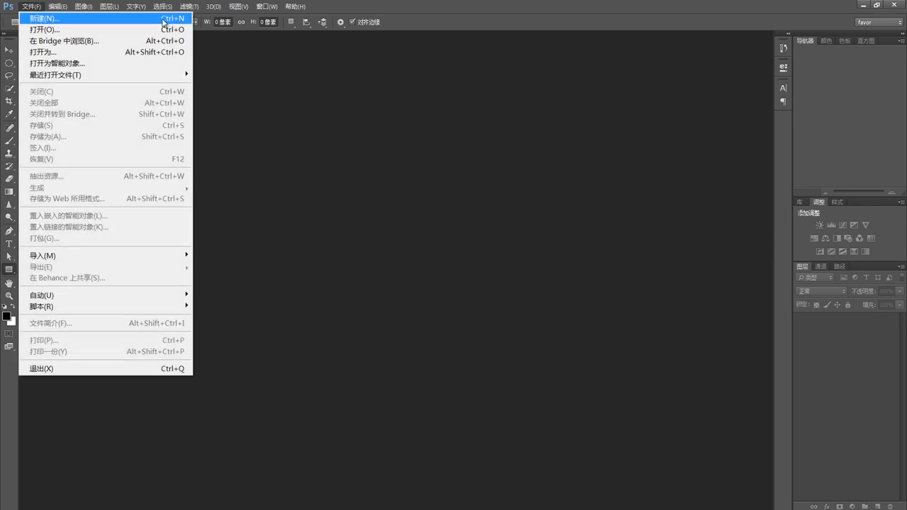
pyautogui.click(146, 23)
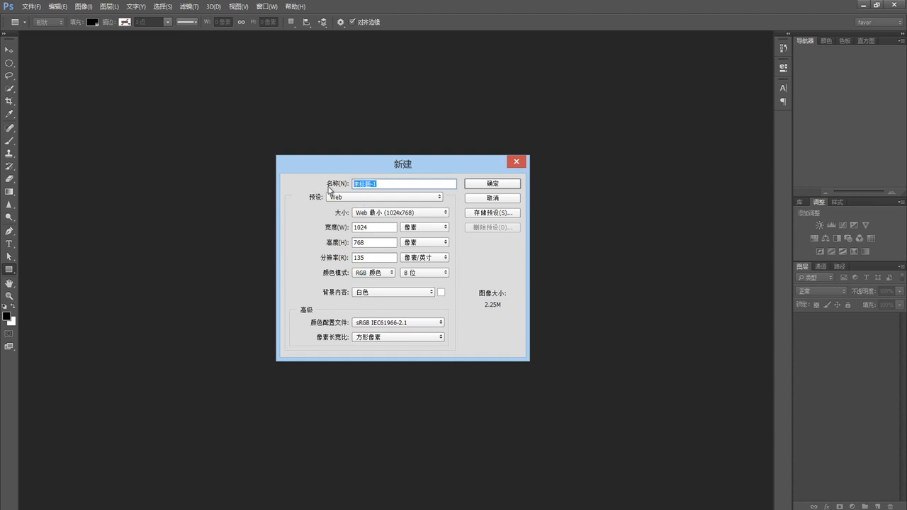
pyautogui.write('new')
pyautogui.click(365, 199)
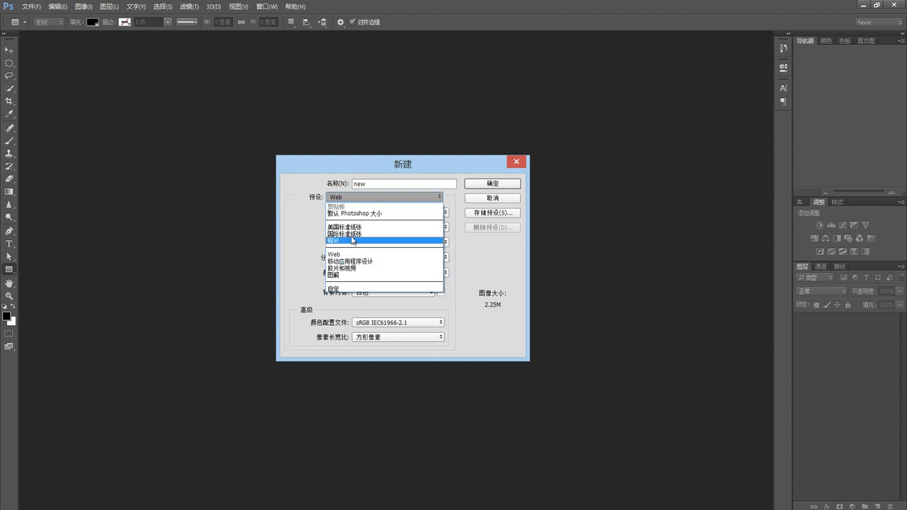
pyautogui.click(339, 253)
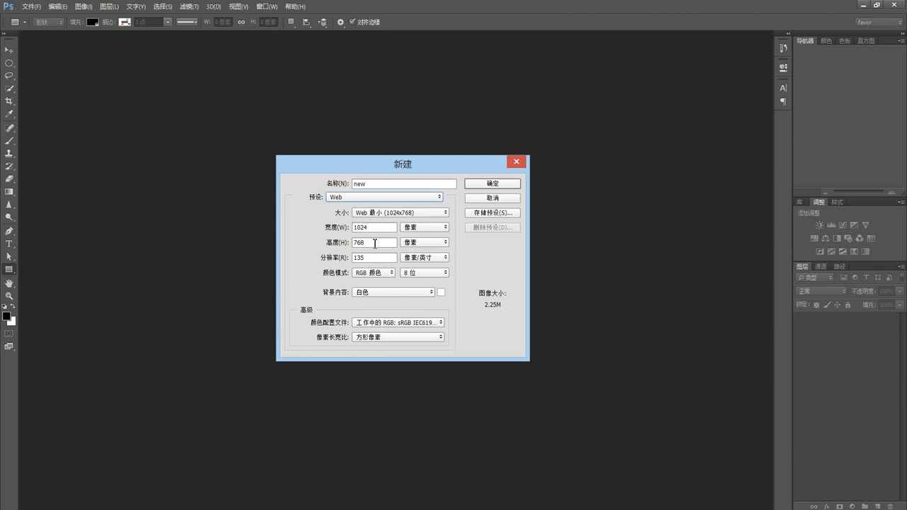
pyautogui.click(430, 215)
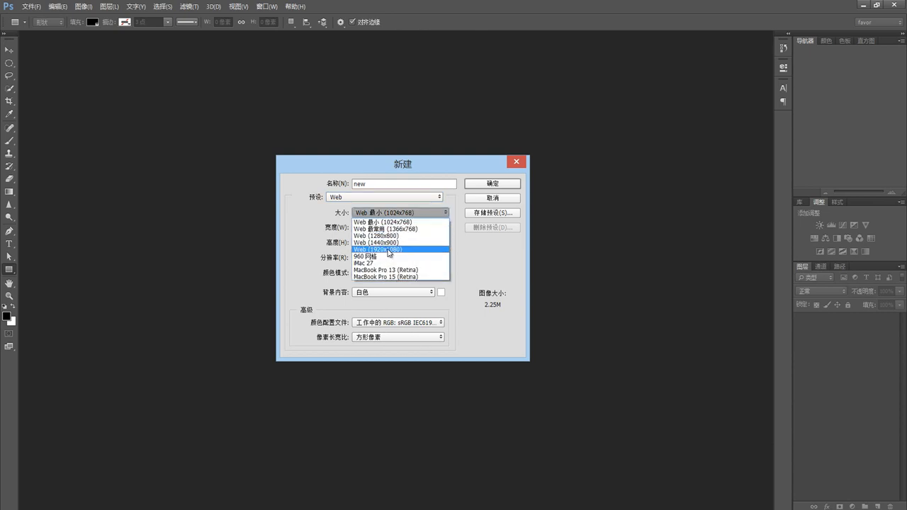
pyautogui.click(463, 207)
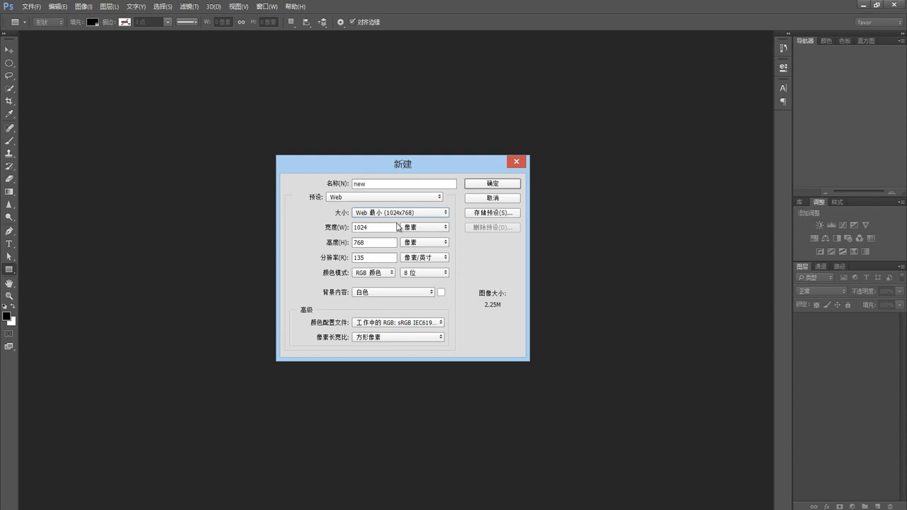
pyautogui.click(492, 185)
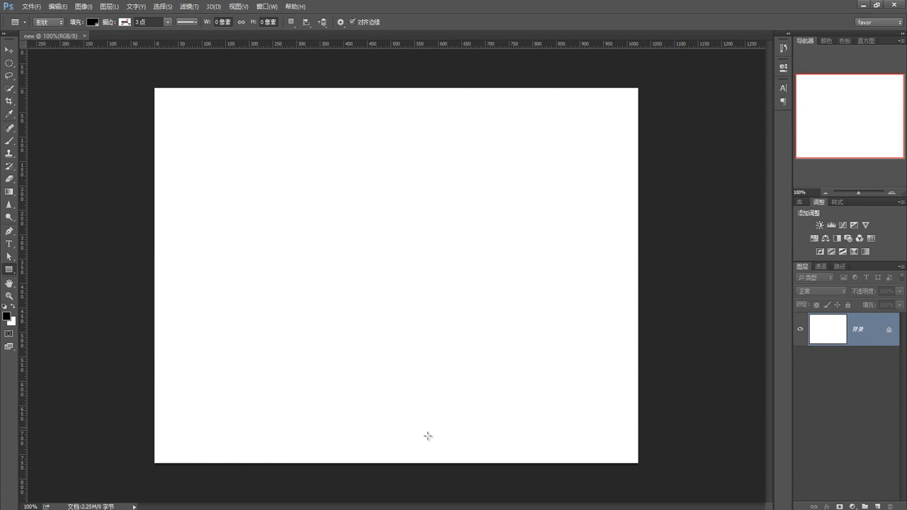
# - Draw a black rectangle shape about 327 × 219 px in the upper-left part of the canvas with the Rectangle tool
pyautogui.rightClick(13, 271)
pyautogui.click(42, 267)
pyautogui.moveTo(244, 149); pyautogui.dragTo(398, 255)
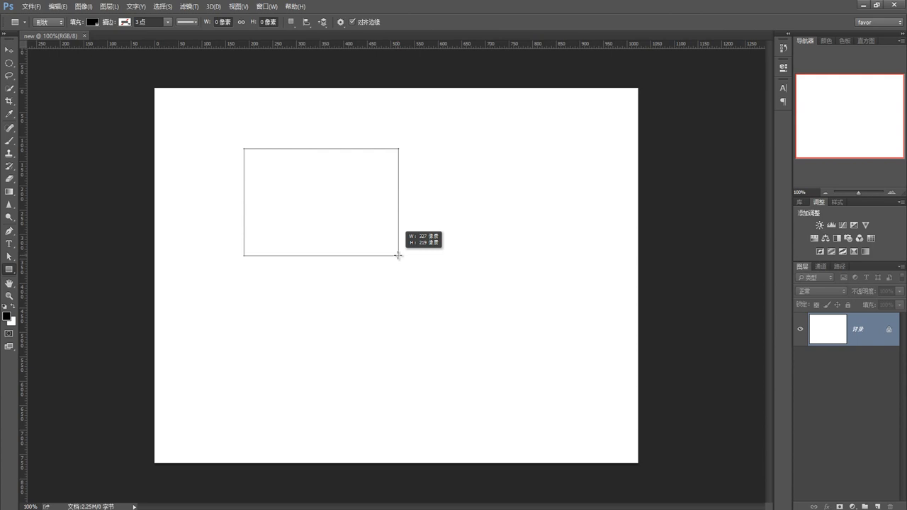
pyautogui.moveTo(399, 255); pyautogui.dragTo(398, 255)
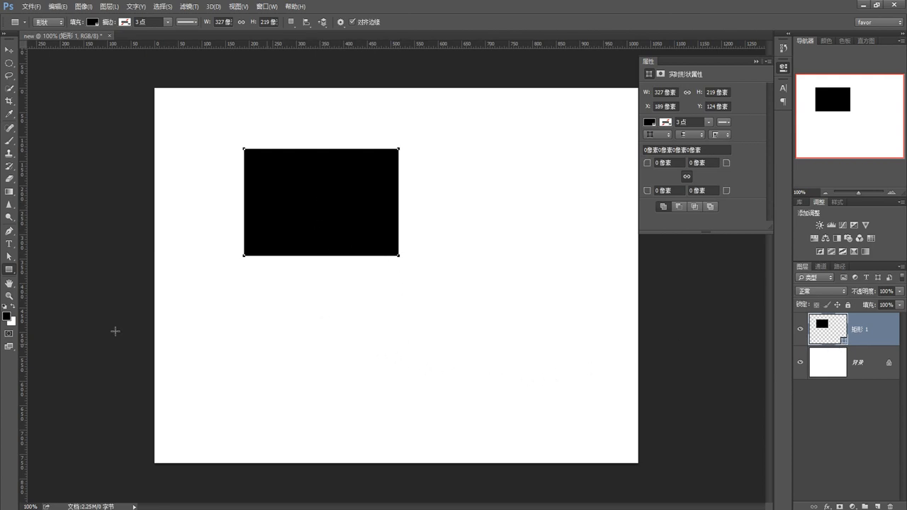
# - Set the foreground colour to a bright red
pyautogui.click(7, 317)
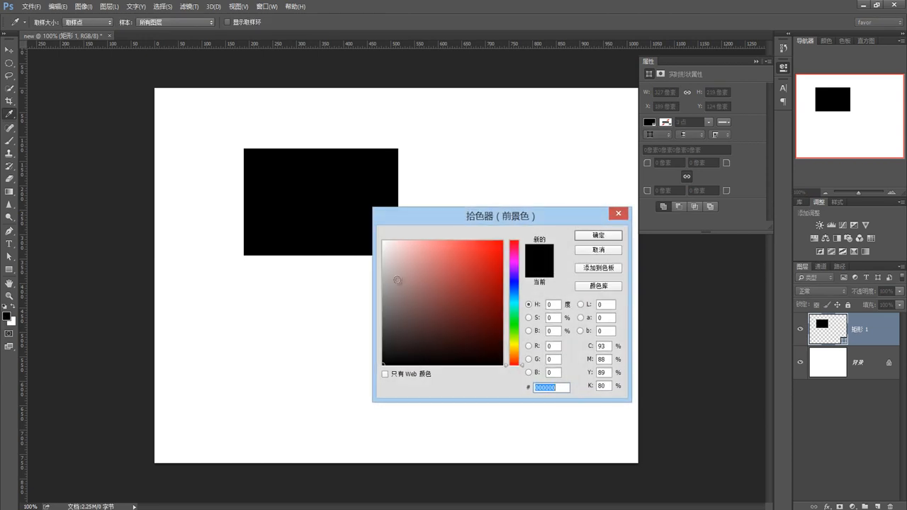
pyautogui.click(499, 243)
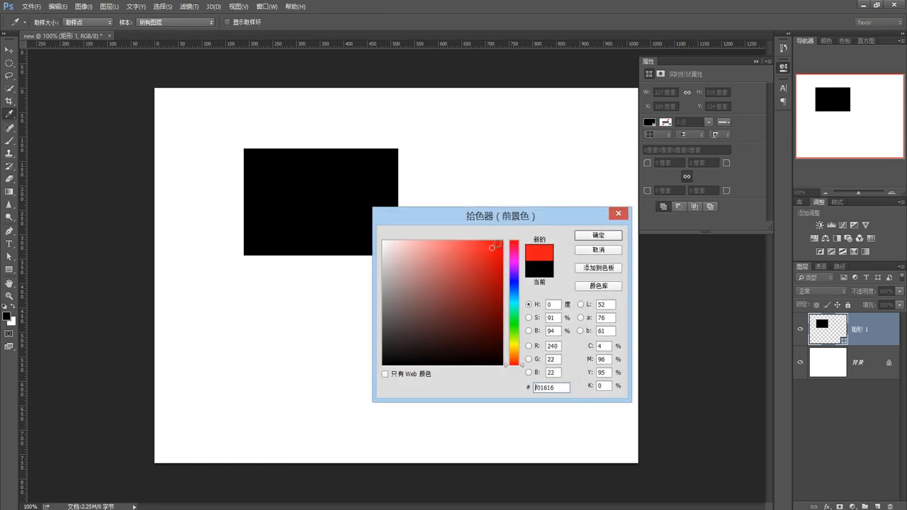
pyautogui.click(598, 235)
# - Draw a second rectangle shape about 337 × 235 px below the first one and set its fill to red
pyautogui.moveTo(328, 288); pyautogui.dragTo(488, 402)
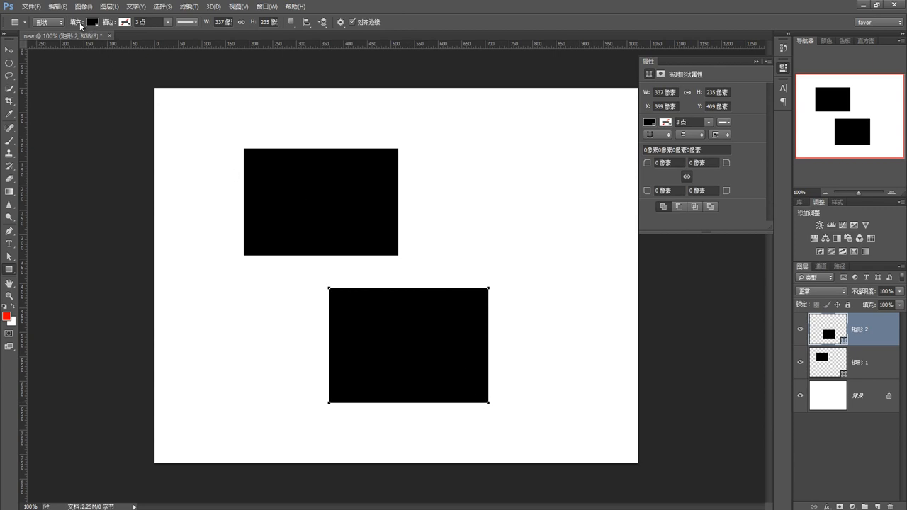
pyautogui.click(93, 22)
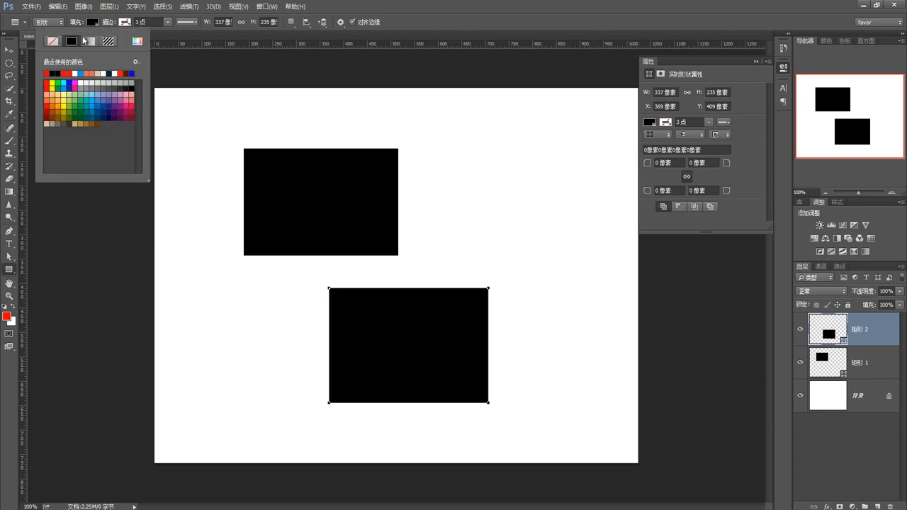
pyautogui.click(48, 72)
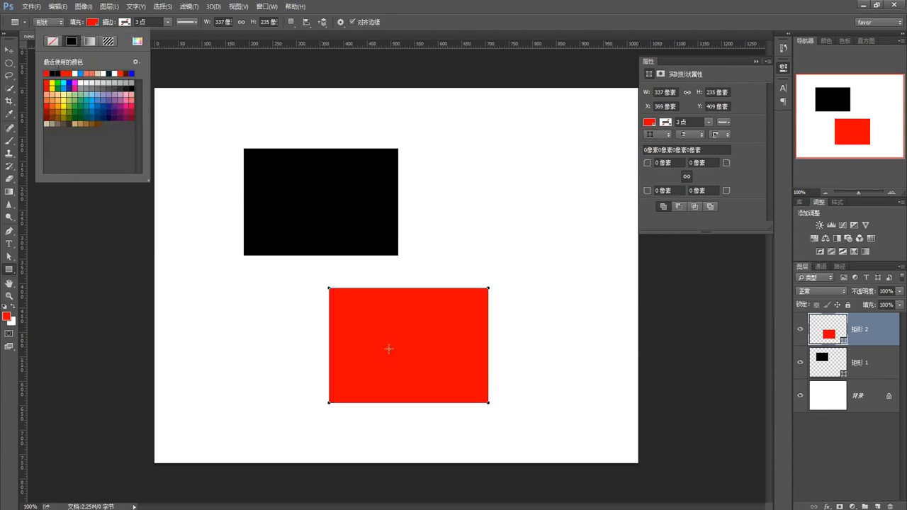
# - Change the lower rectangle's fill to a custom dark blue
pyautogui.click(138, 43)
pyautogui.click(513, 285)
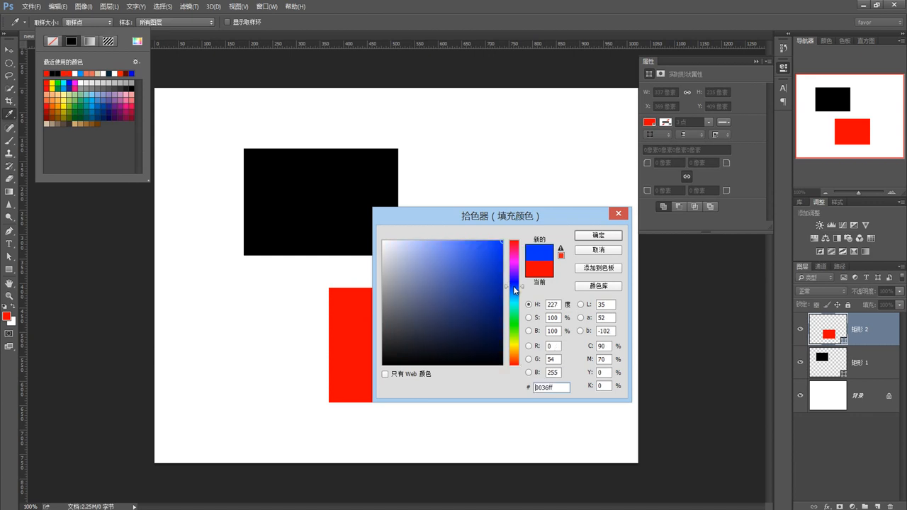
pyautogui.click(490, 286)
pyautogui.click(598, 235)
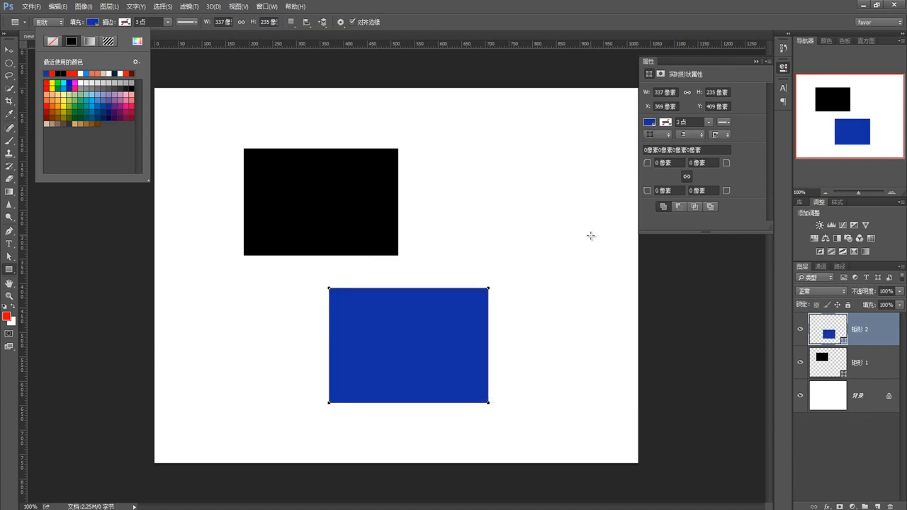
pyautogui.click(162, 34)
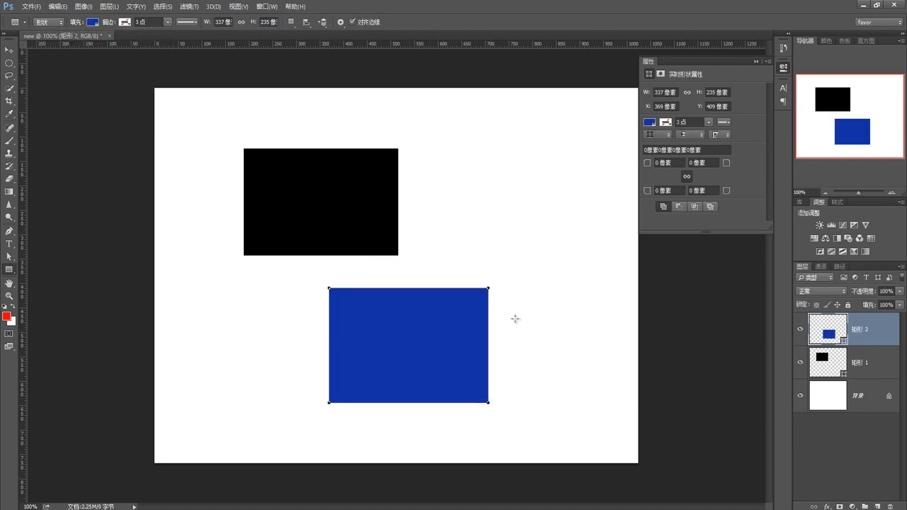
# - Recolour the upper rectangle by editing its shape layer's solid colour to bright green, 00ff0c
pyautogui.doubleClick(822, 362)
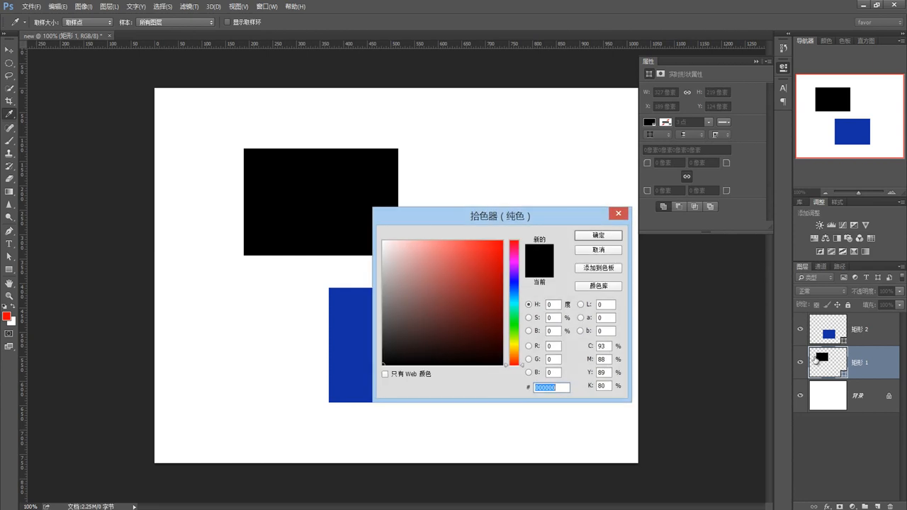
pyautogui.moveTo(456, 216); pyautogui.dragTo(473, 148)
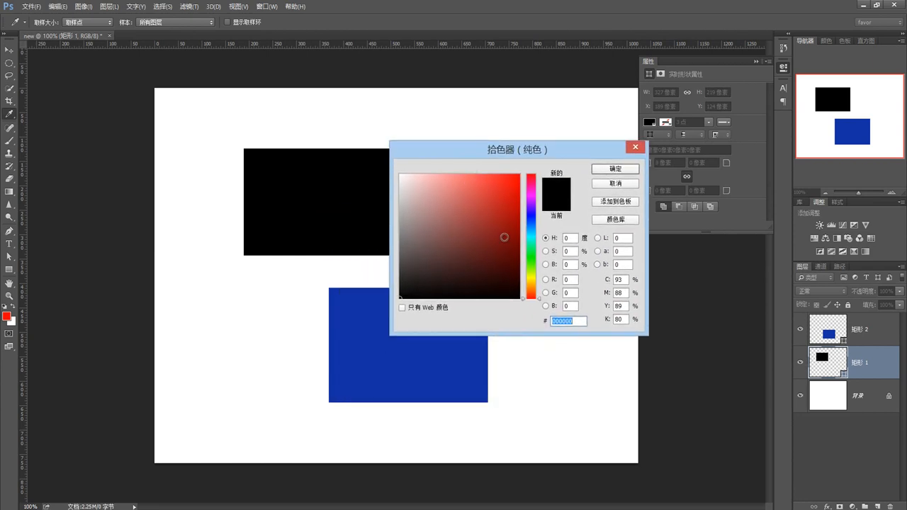
pyautogui.click(529, 256)
pyautogui.click(520, 174)
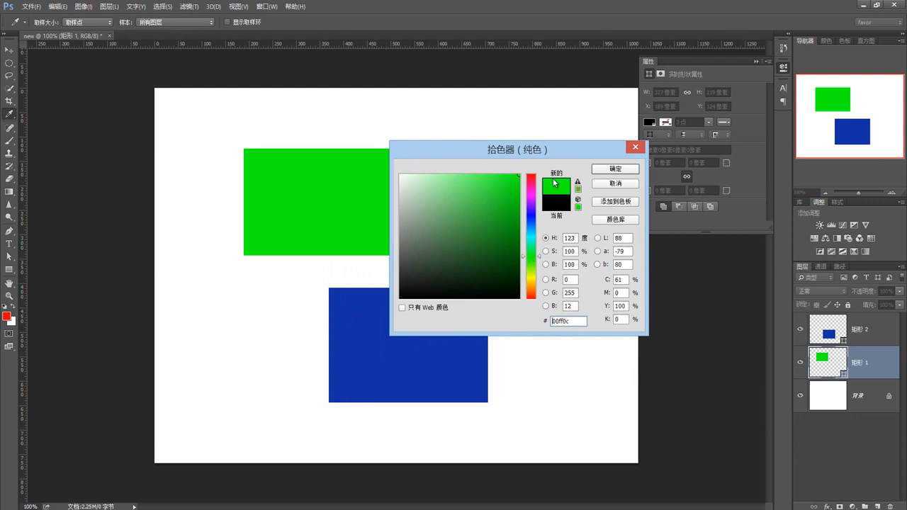
pyautogui.click(615, 170)
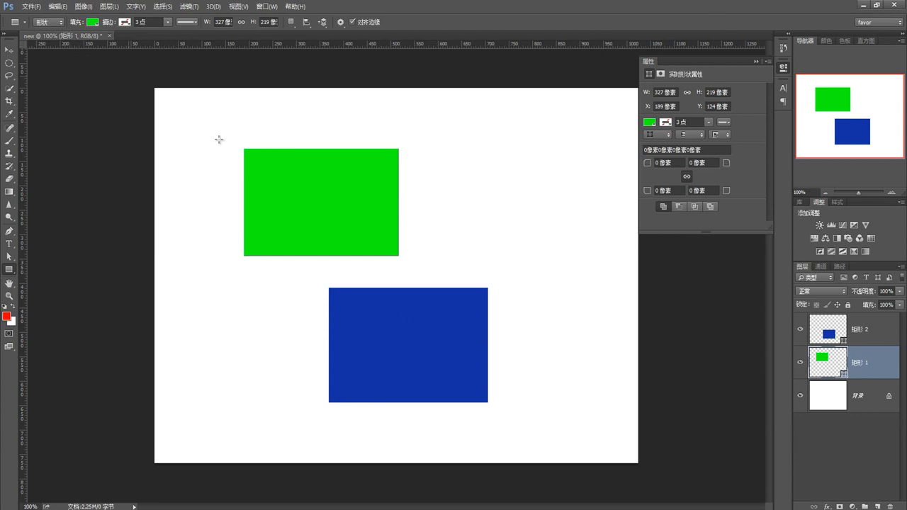
# - Delete the layer of the blue rectangle
pyautogui.click(827, 336)
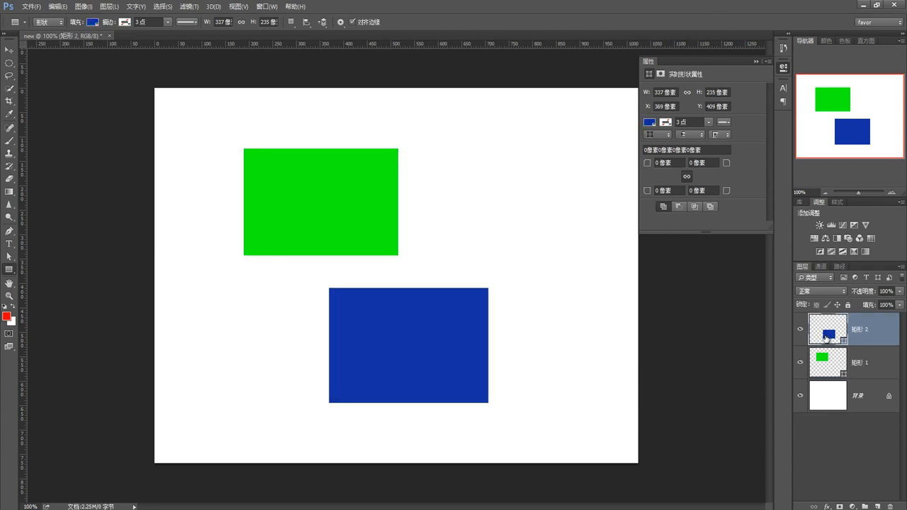
pyautogui.moveTo(835, 332); pyautogui.dragTo(891, 506)
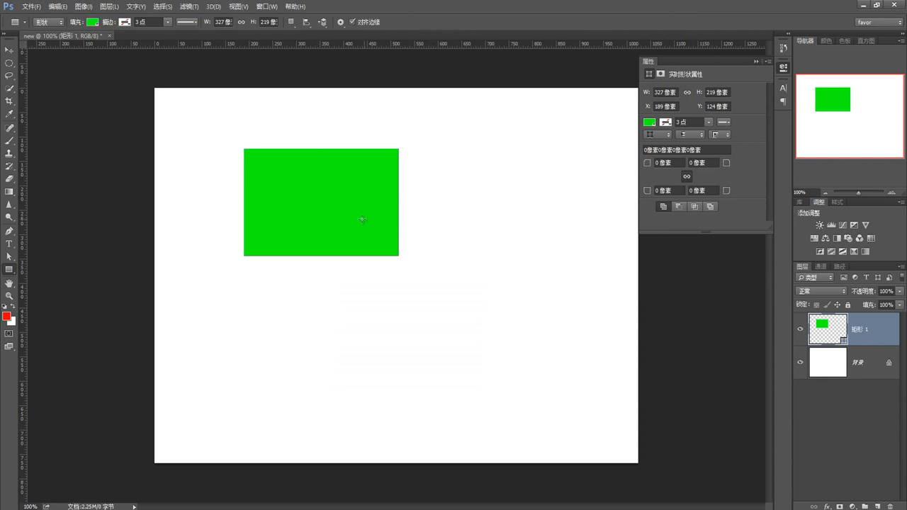
# - Switch the Rectangle tool to Pixels mode (像素) and try to draw on the green shape layer, declining to rasterize it
pyautogui.click(42, 22)
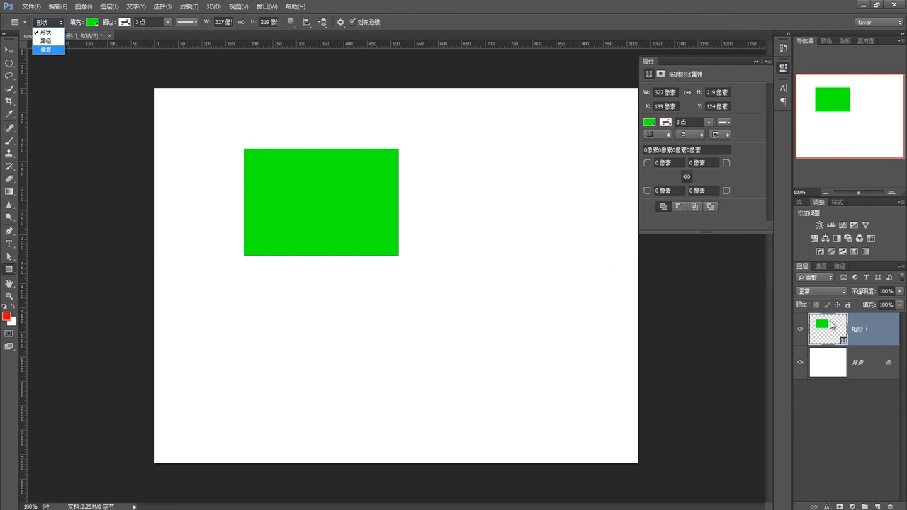
pyautogui.click(47, 50)
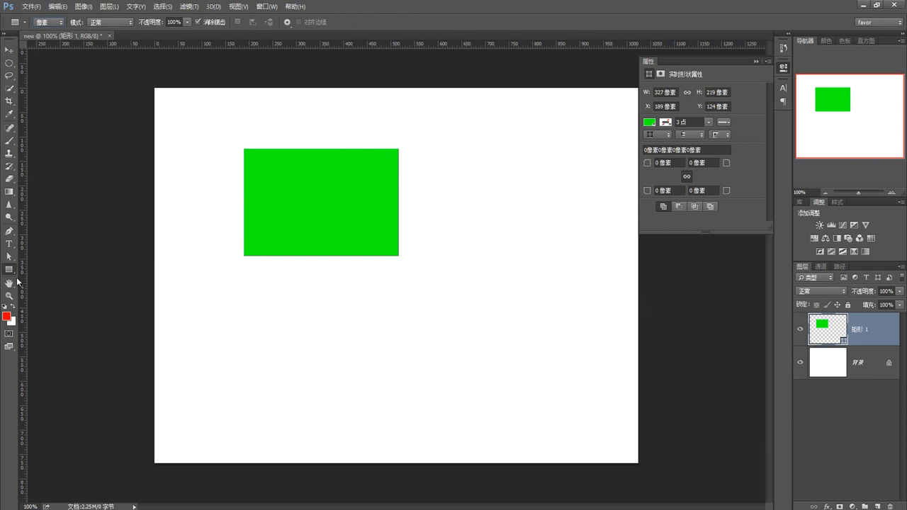
pyautogui.rightClick(9, 271)
pyautogui.click(38, 269)
pyautogui.click(249, 291)
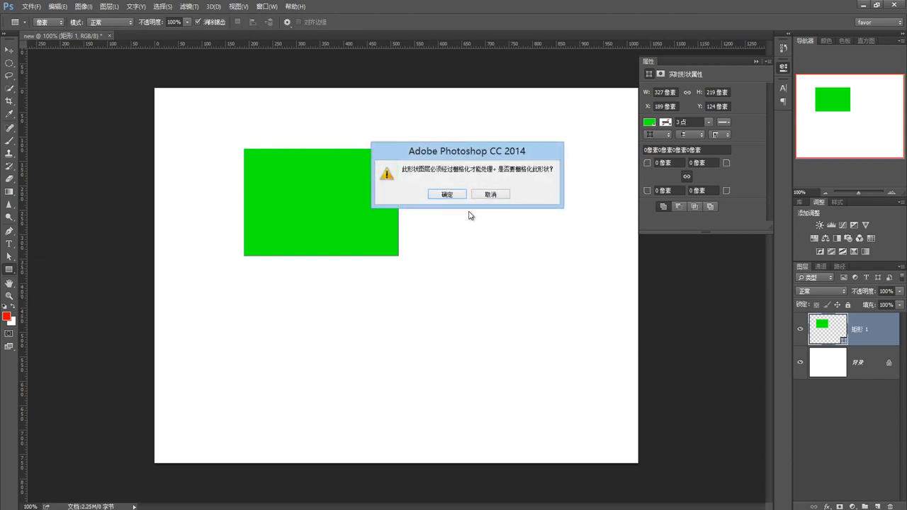
pyautogui.click(487, 194)
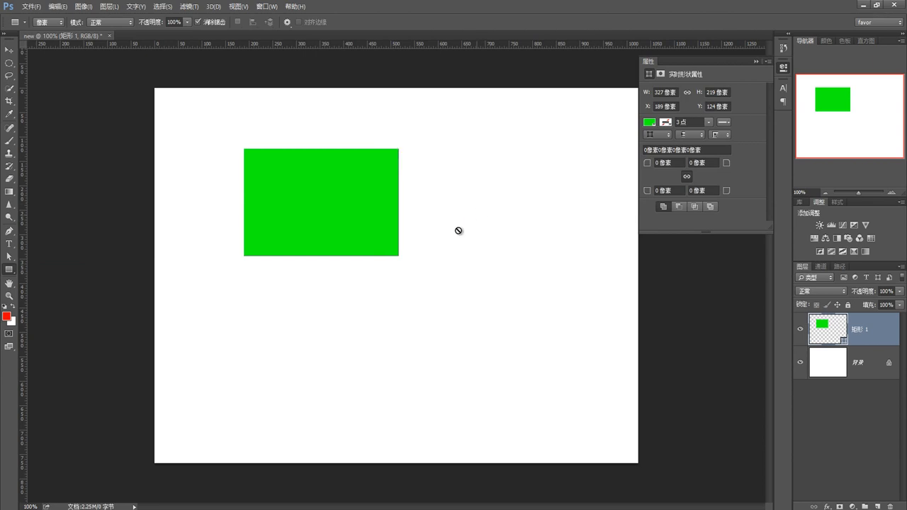
# - Paint a red pixel rectangle on the Background layer below the green rectangle, and undo it
pyautogui.click(836, 366)
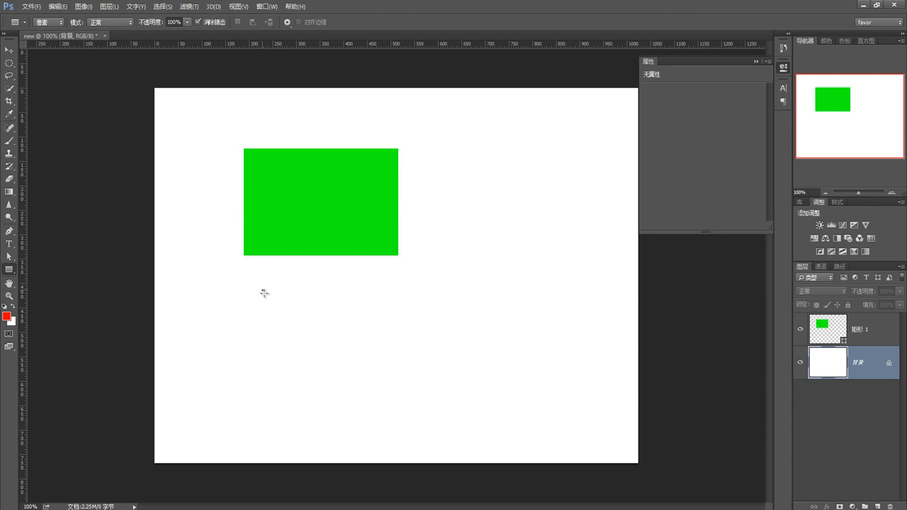
pyautogui.moveTo(262, 289); pyautogui.dragTo(427, 399)
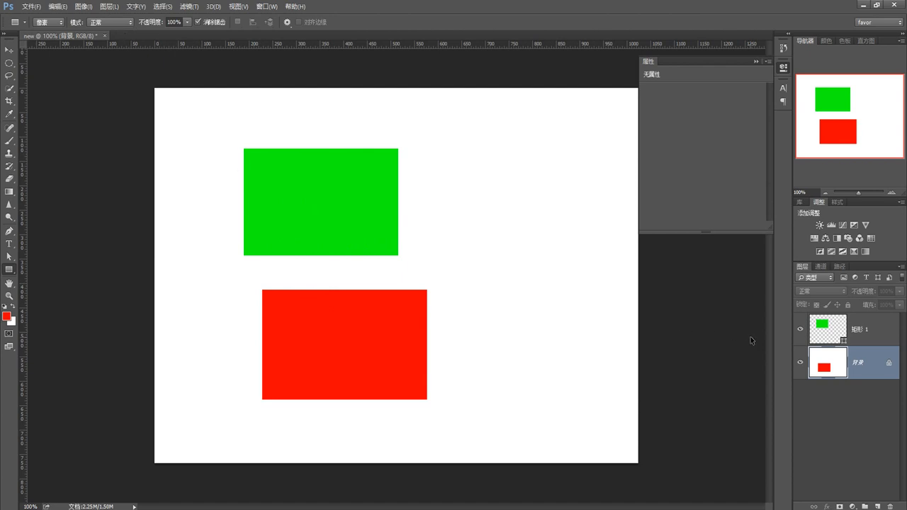
pyautogui.hotkey('ctrl', 'z')
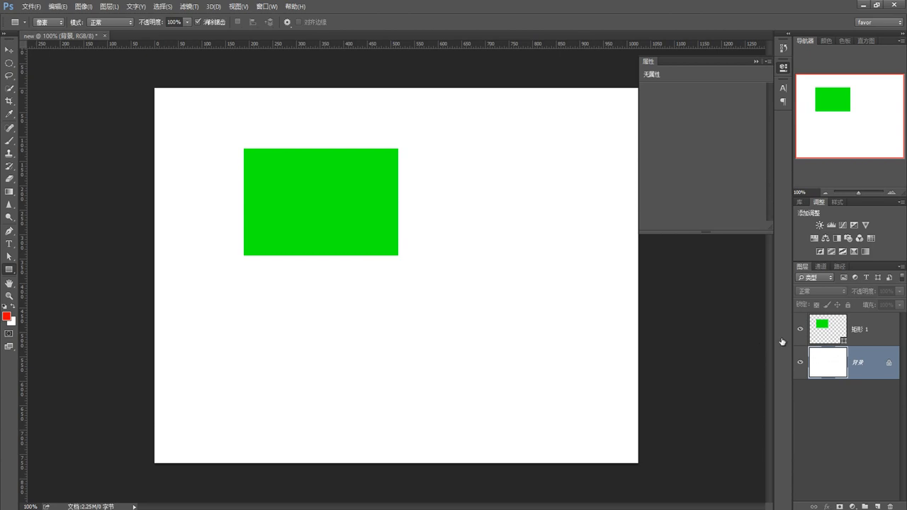
# - Switch the Rectangle tool back to Shape mode (形状) and change the green rectangle's fill to solid red
pyautogui.click(48, 22)
pyautogui.click(48, 31)
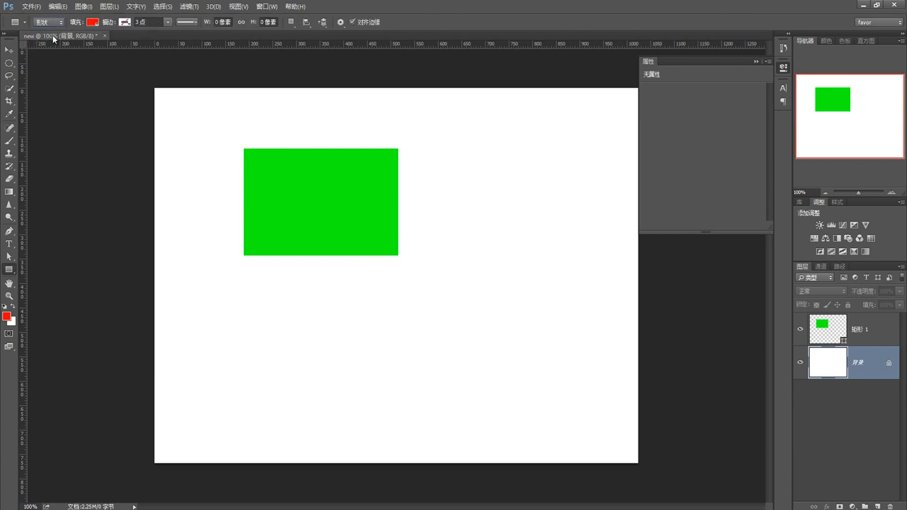
pyautogui.click(832, 333)
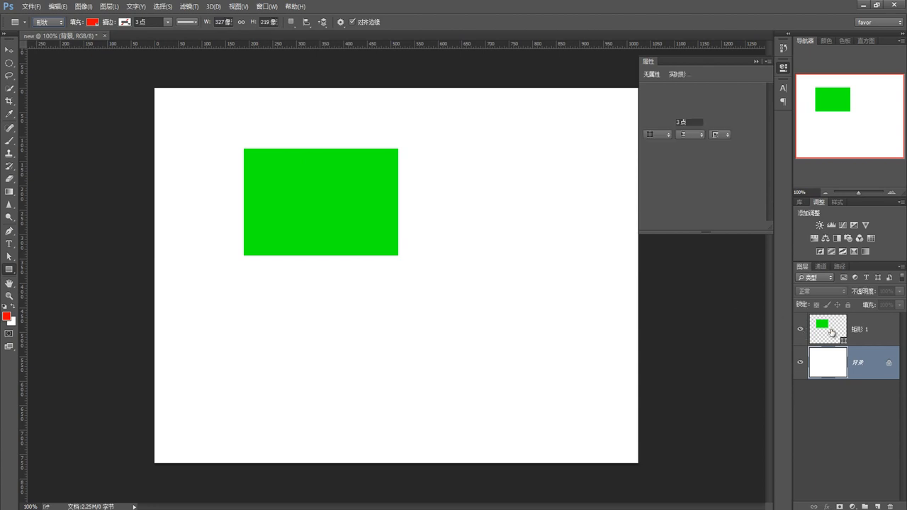
pyautogui.click(91, 23)
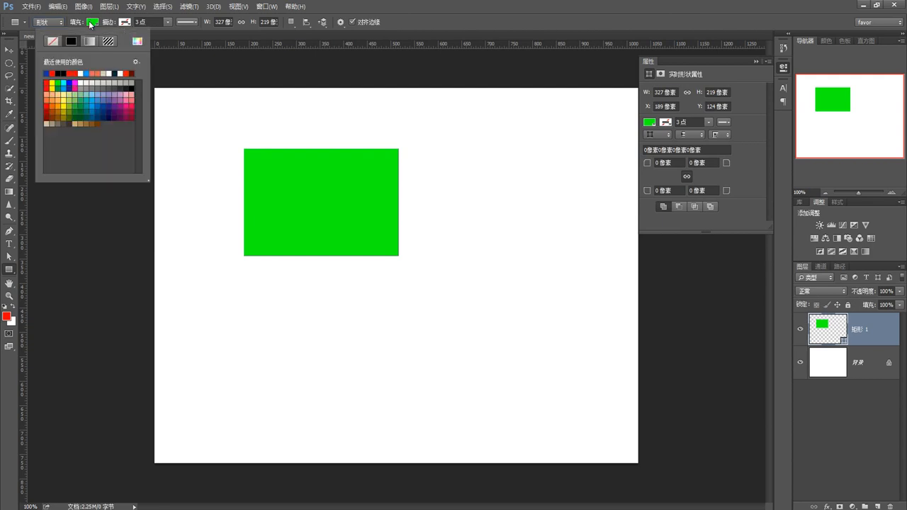
pyautogui.click(53, 72)
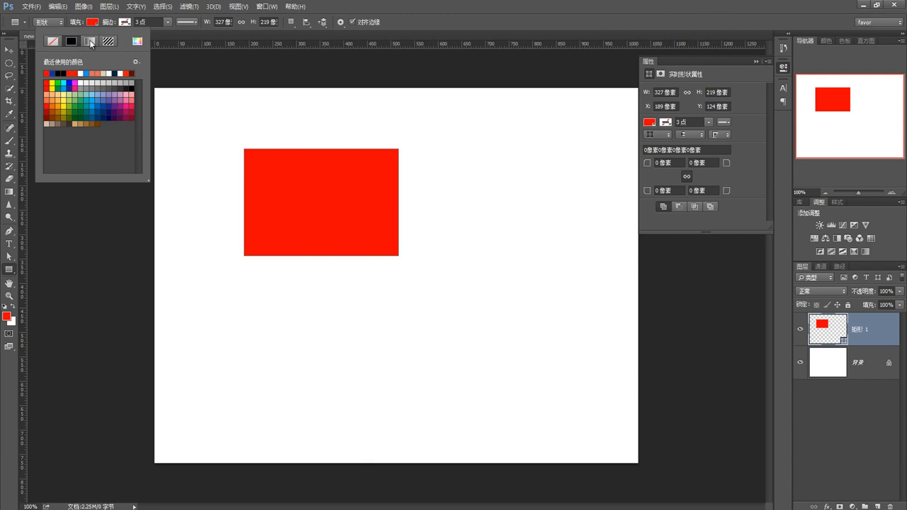
# - Fill the rectangle with a black-to-white gradient, trying the radial style (径向) and the angle style (角度)
pyautogui.click(89, 40)
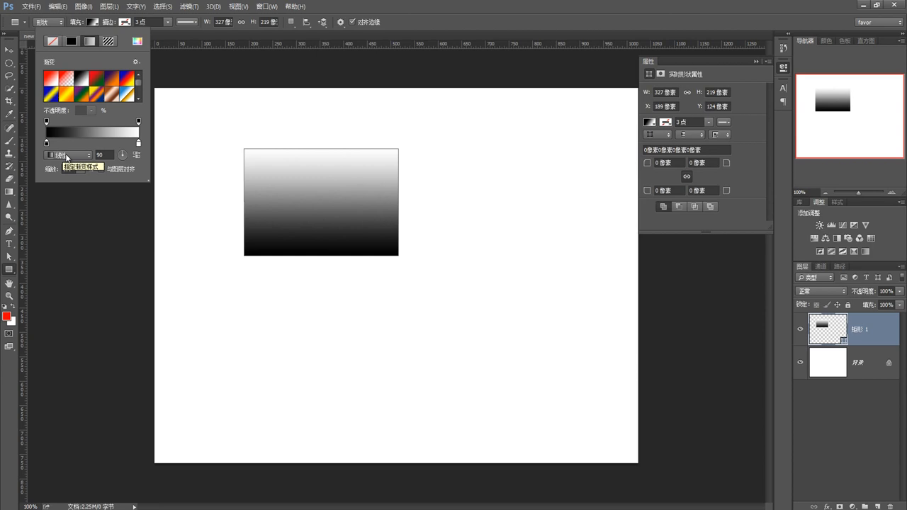
pyautogui.click(67, 156)
pyautogui.click(63, 174)
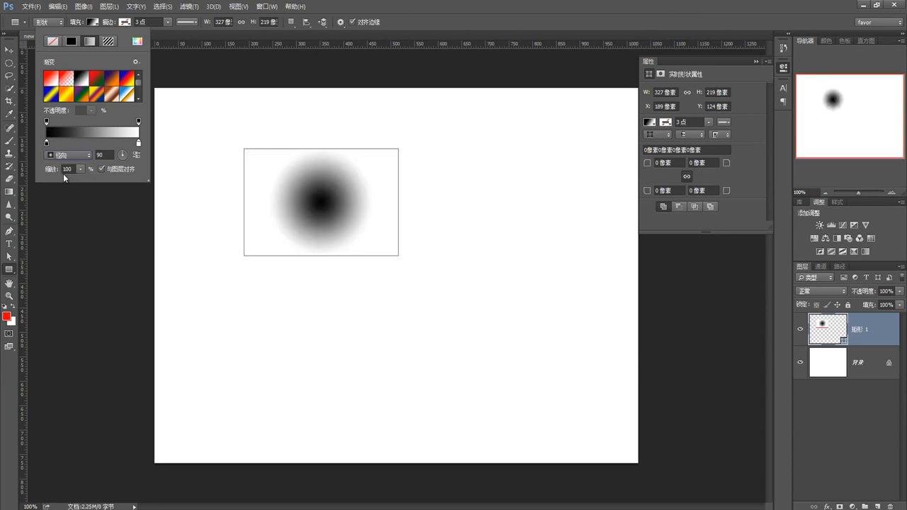
pyautogui.click(68, 155)
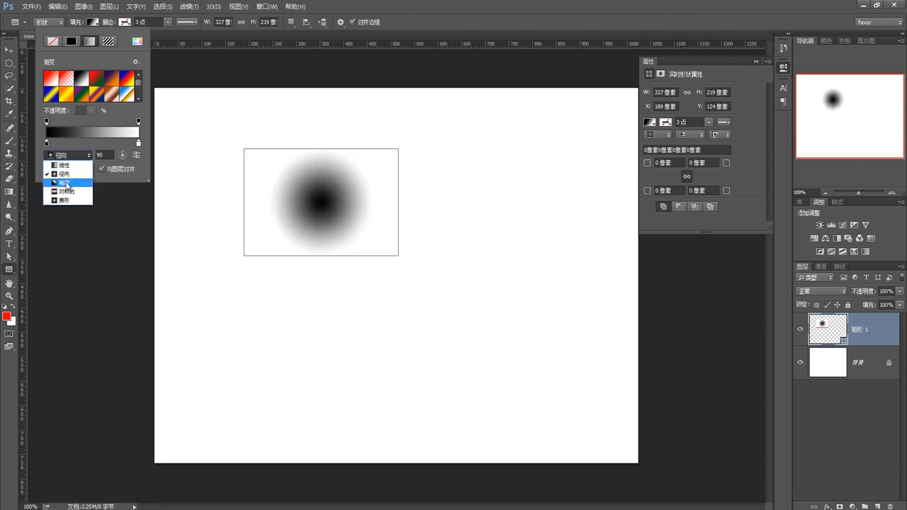
pyautogui.click(67, 183)
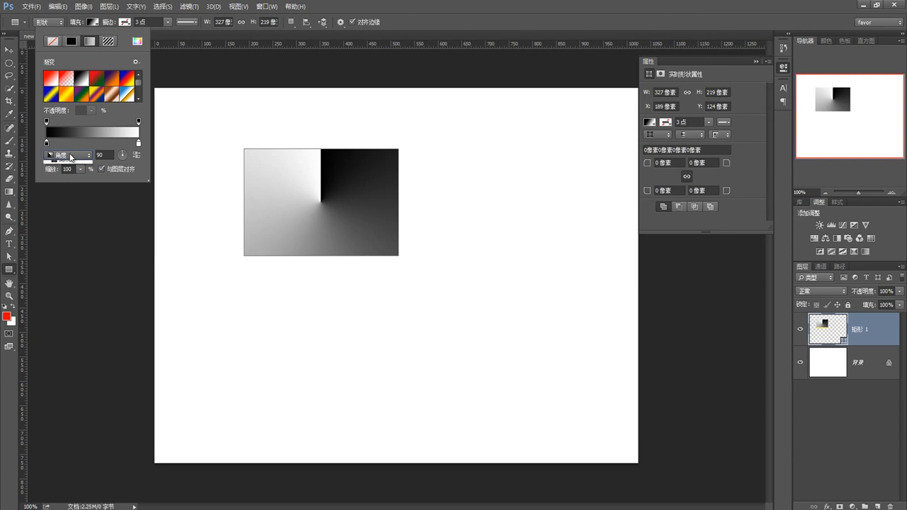
# - Rotate the rectangle's angle gradient, trying -90 and 98 degrees
pyautogui.click(71, 157)
pyautogui.click(128, 159)
pyautogui.click(127, 156)
pyautogui.click(122, 158)
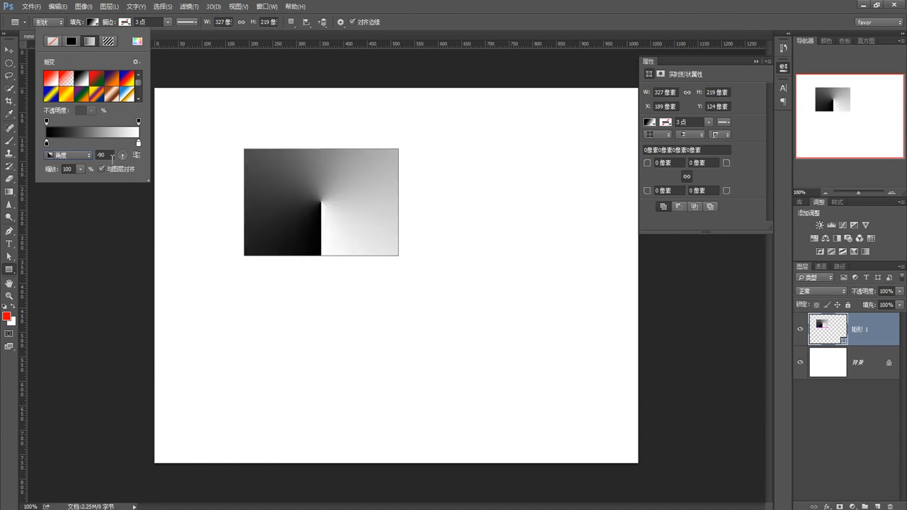
pyautogui.click(124, 155)
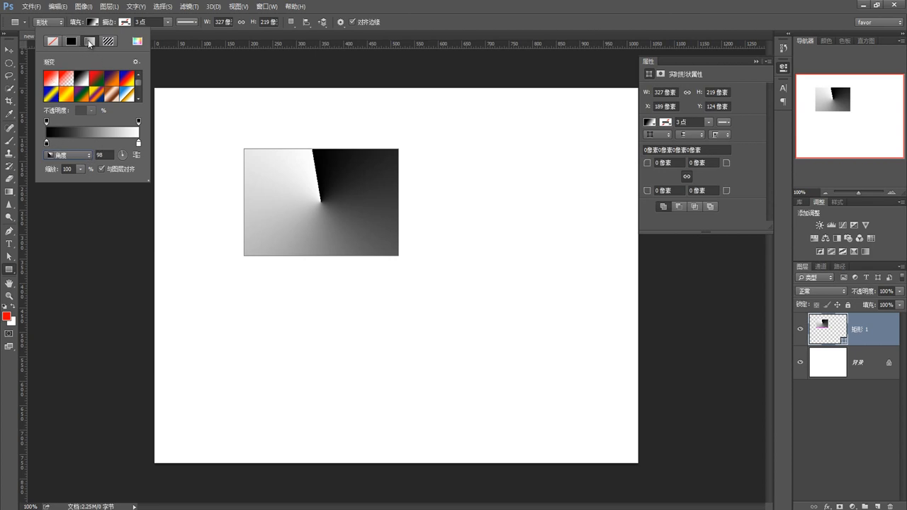
# - Try the rectangle with no fill, and give it a solid yellow fill
pyautogui.click(52, 42)
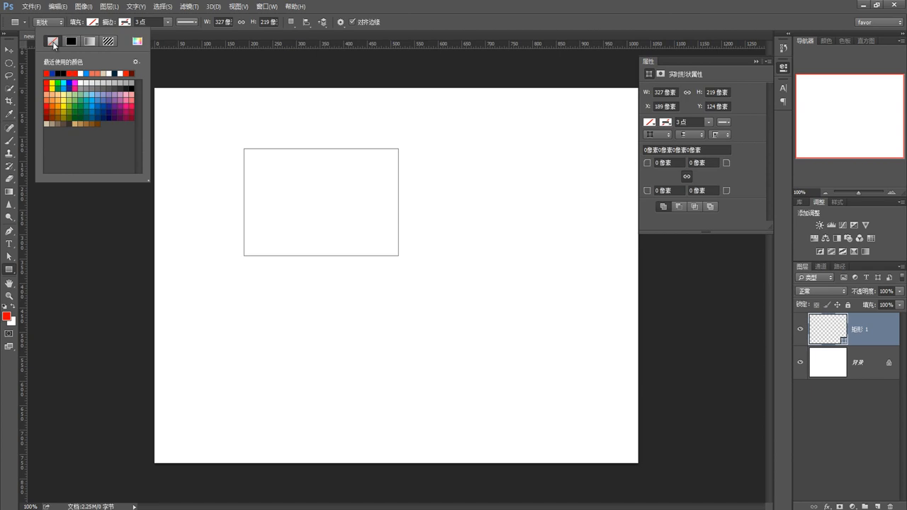
pyautogui.click(72, 41)
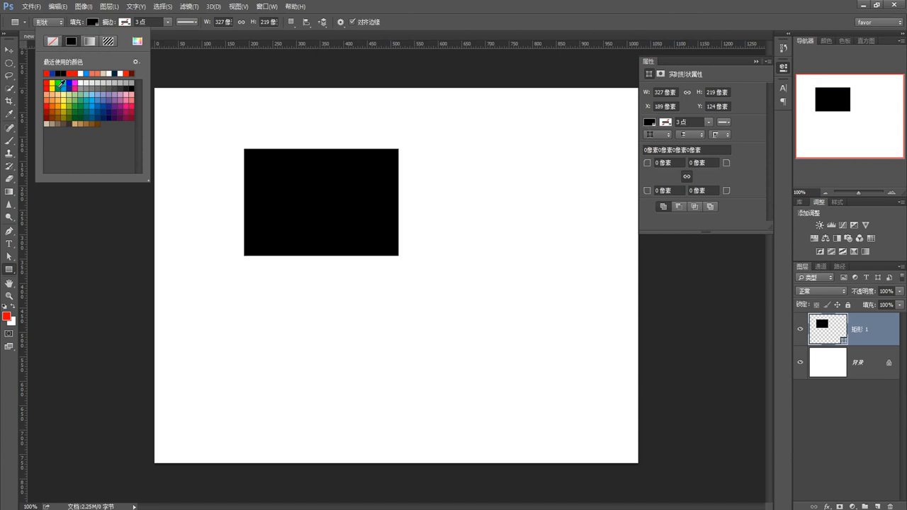
pyautogui.click(51, 84)
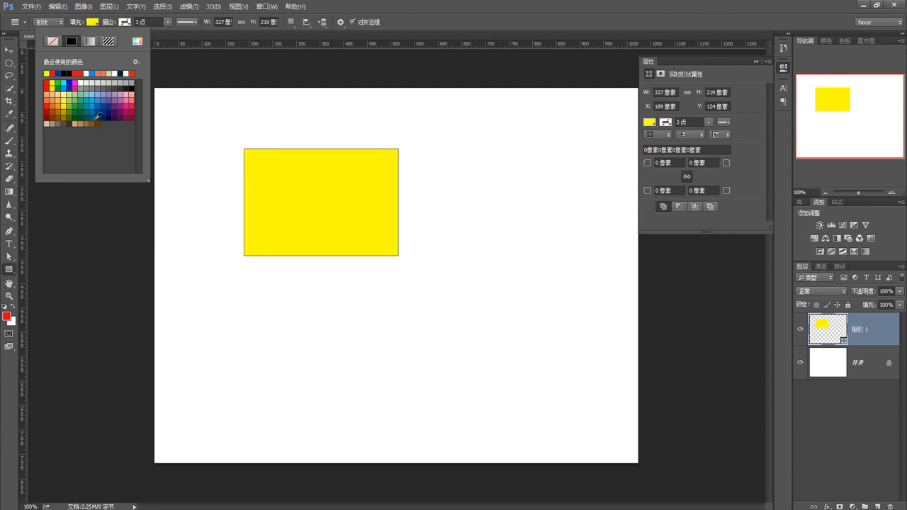
# - Add a solid blue stroke to the yellow rectangle using a recently used colour
pyautogui.click(125, 23)
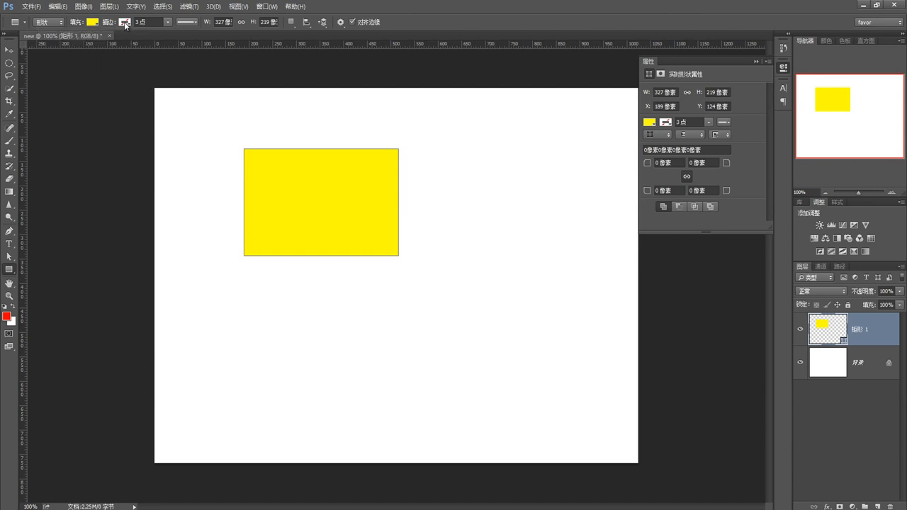
pyautogui.click(124, 23)
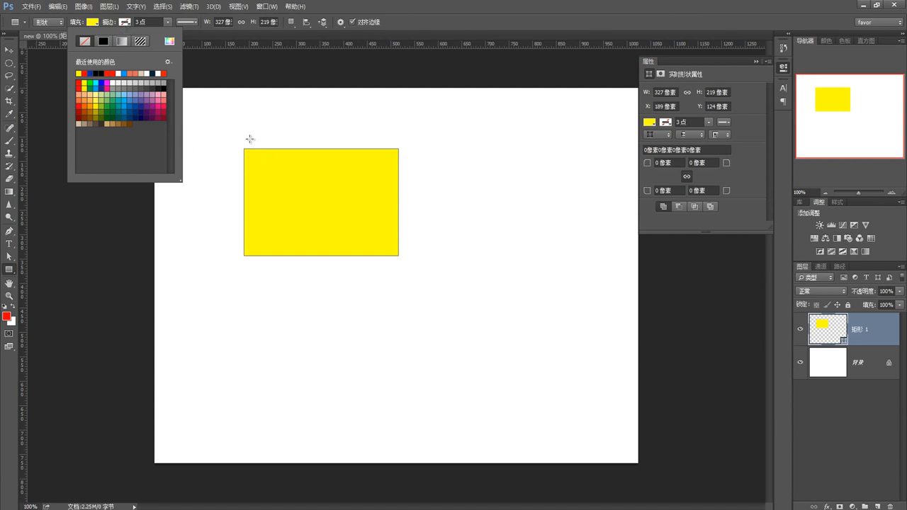
pyautogui.click(125, 73)
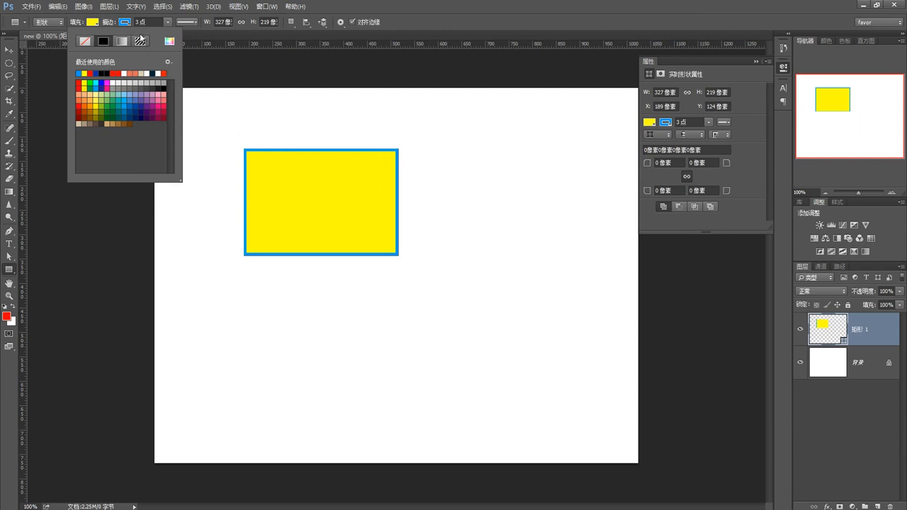
# - Display the stroke colour swatches as large thumbnails (大缩览图), and change them to a large list (大列表)
pyautogui.click(120, 23)
pyautogui.click(123, 24)
pyautogui.click(168, 63)
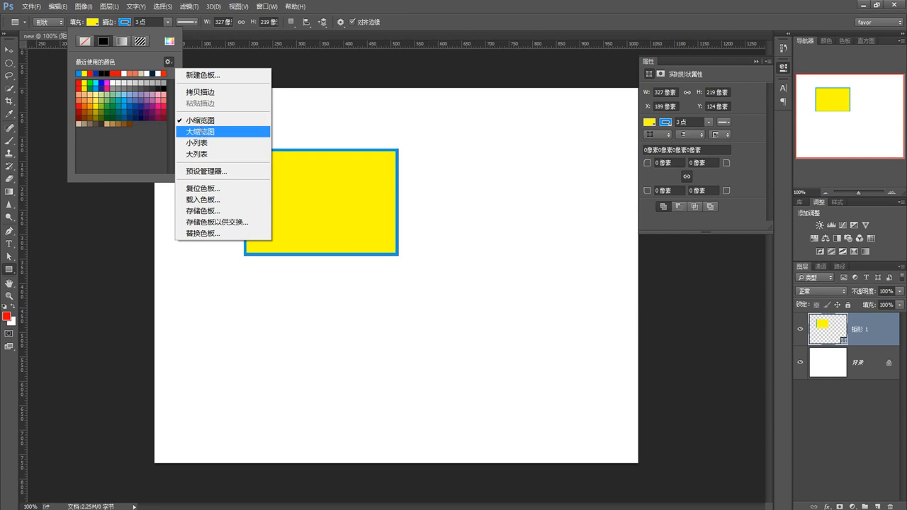
pyautogui.click(202, 133)
pyautogui.click(168, 64)
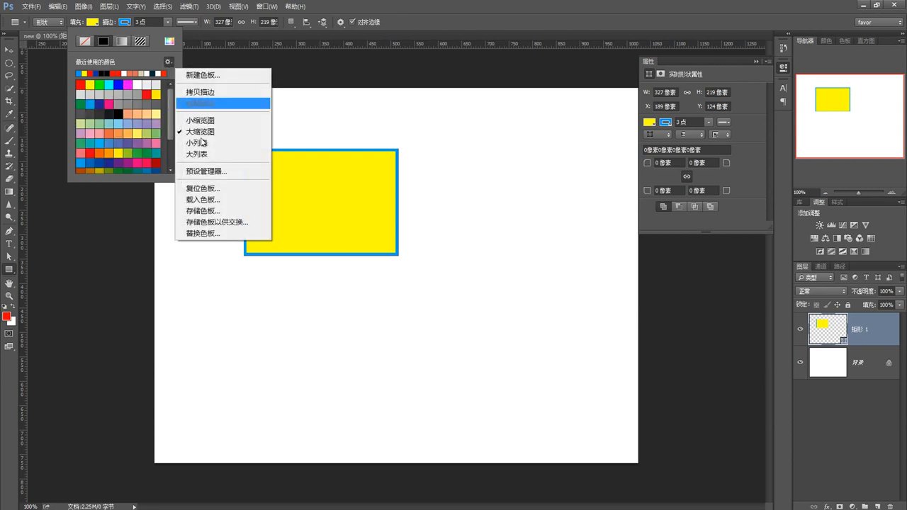
pyautogui.click(189, 149)
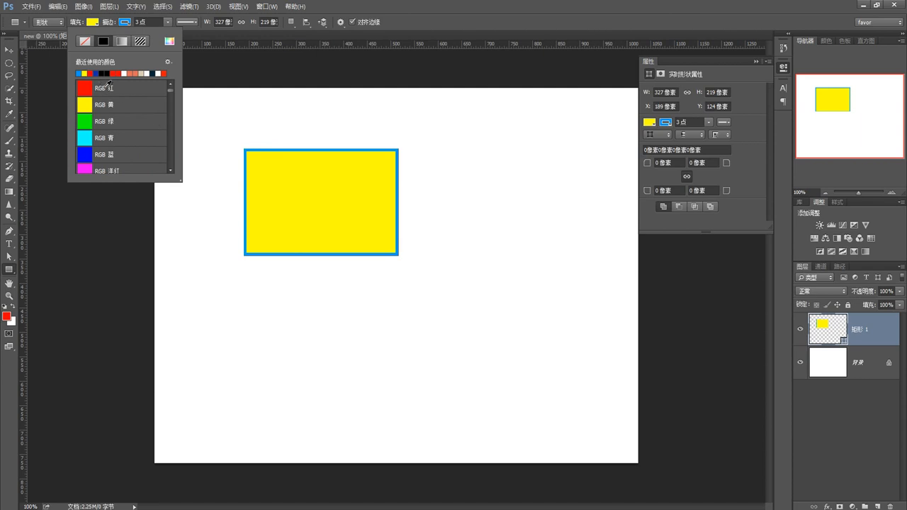
pyautogui.moveTo(169, 93)
pyautogui.mouseDown()
pyautogui.moveTo(171, 168)
pyautogui.moveTo(175, 84)
pyautogui.mouseUp()
# - Widen the rectangle's blue stroke to 16.83 points and change its line type, trying dashed before choosing dotted
pyautogui.click(168, 22)
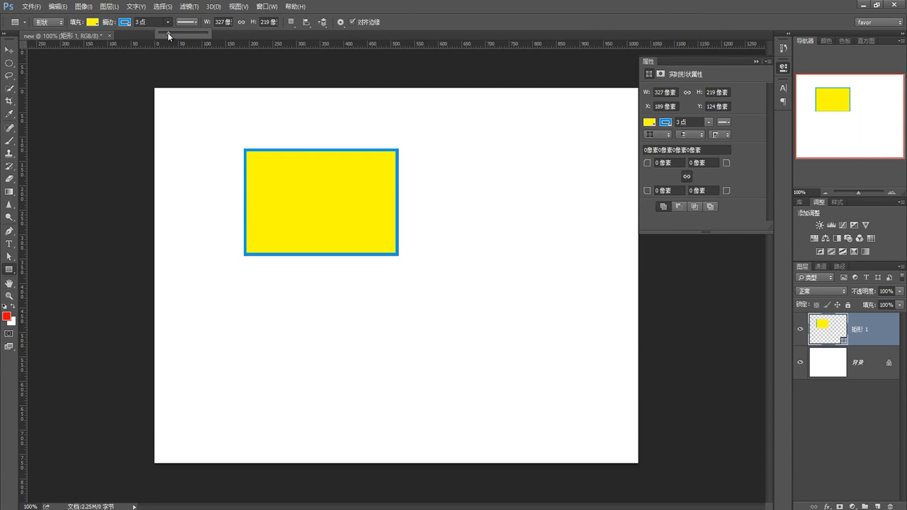
pyautogui.moveTo(167, 32); pyautogui.dragTo(179, 33)
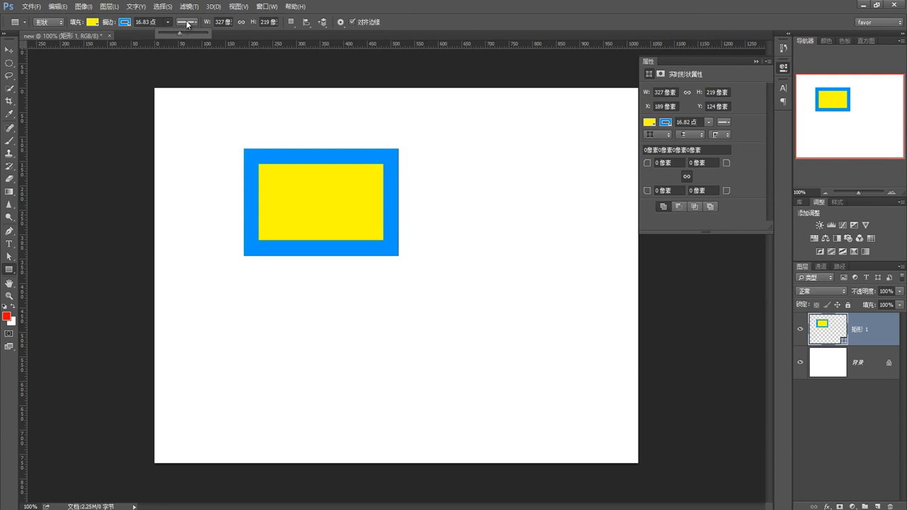
pyautogui.click(188, 23)
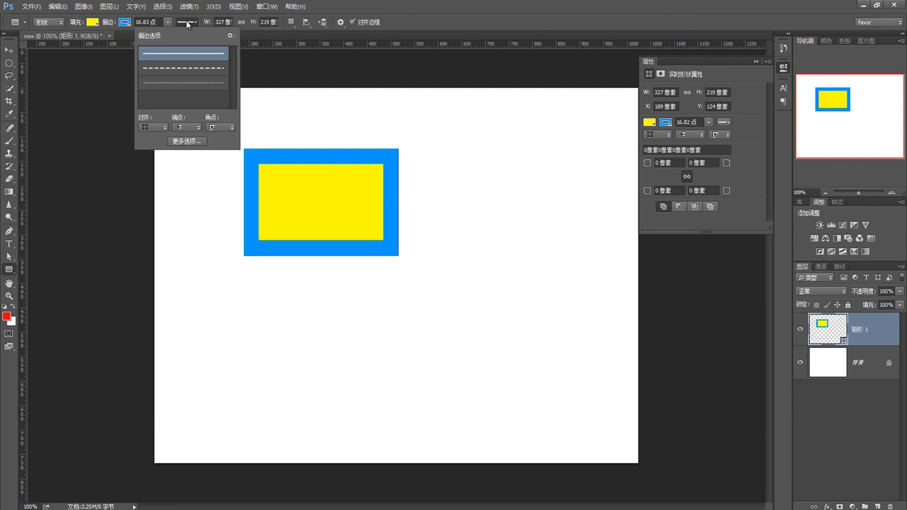
pyautogui.click(192, 71)
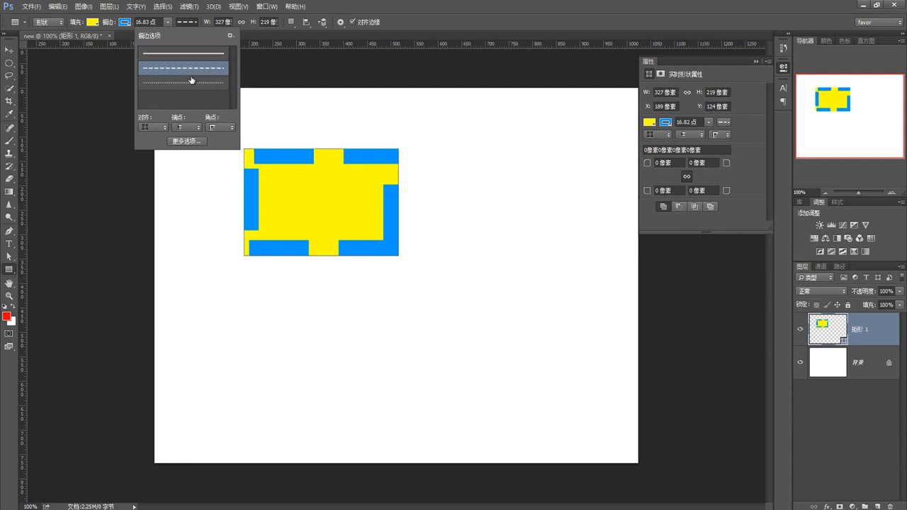
pyautogui.click(190, 86)
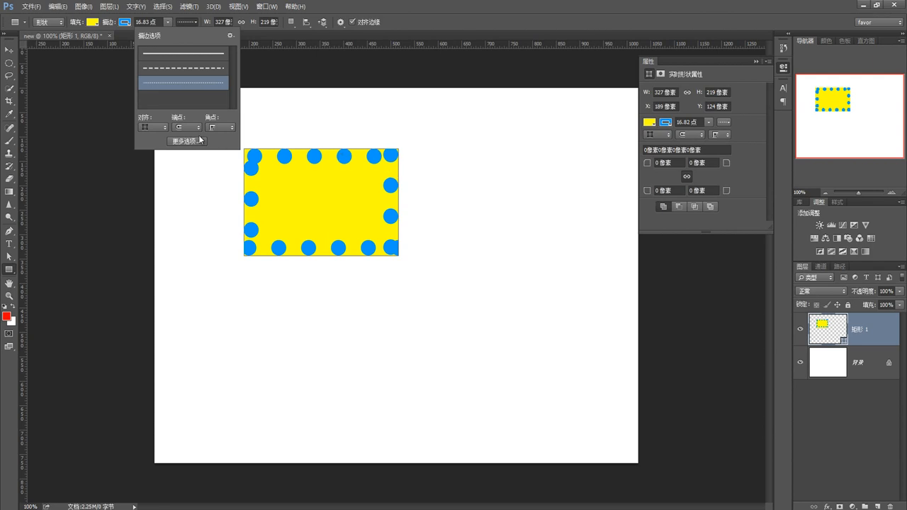
# - Try centring the dotted stroke on the rectangle's edge, and align it to the outside
pyautogui.click(158, 125)
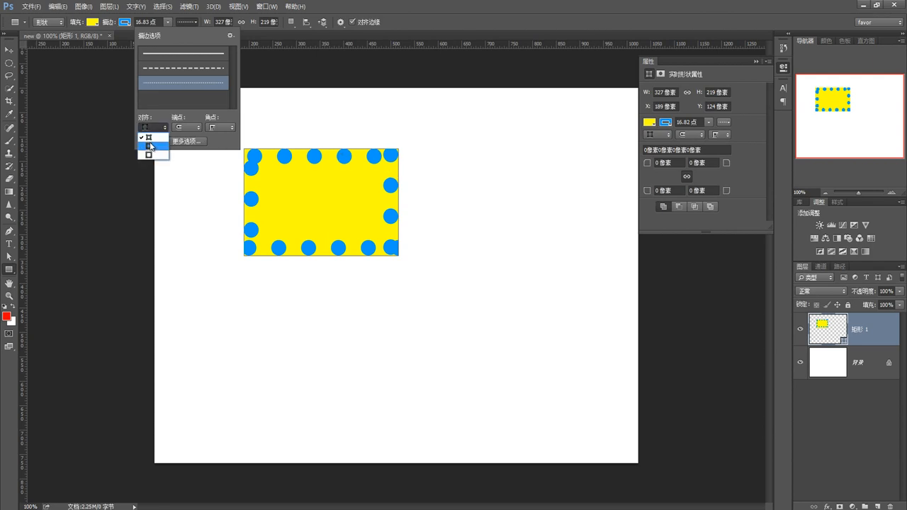
pyautogui.click(151, 146)
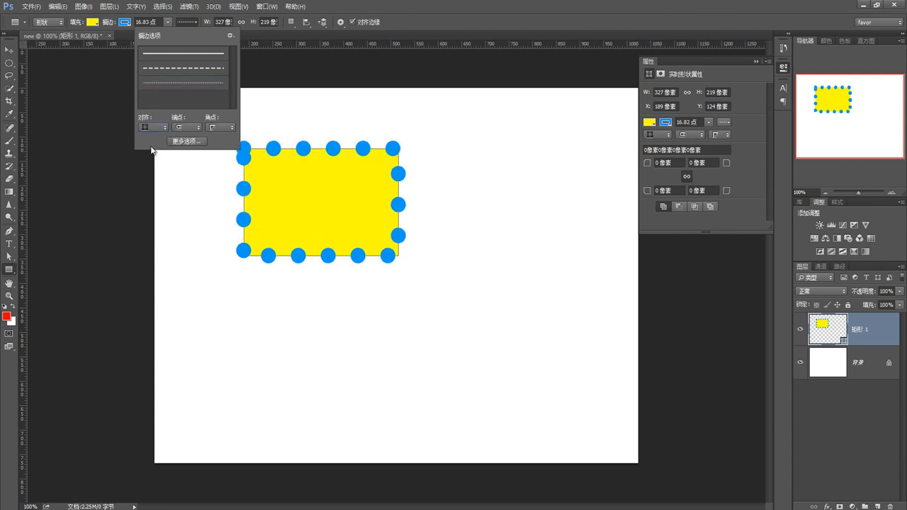
pyautogui.click(157, 128)
pyautogui.click(154, 149)
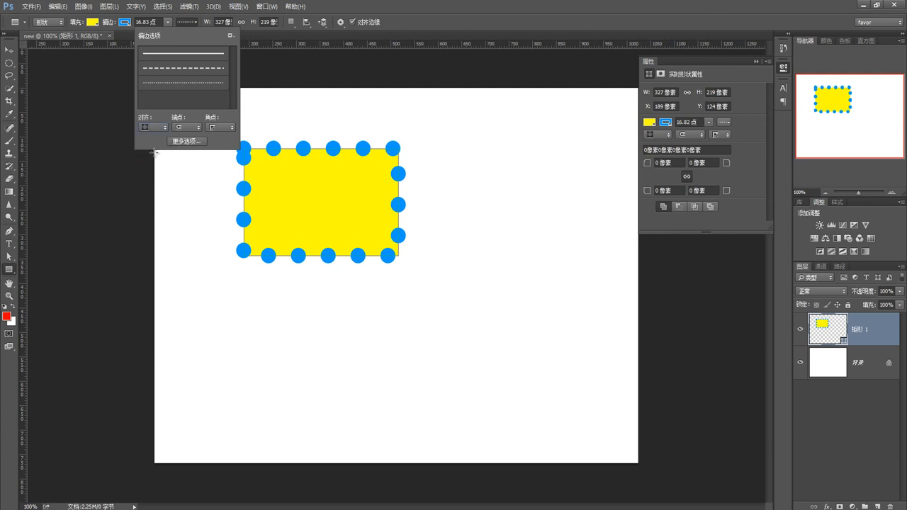
# - Compare the butt and round caps (端点) on the rectangle's dotted stroke, and set the caps to square
pyautogui.click(188, 128)
pyautogui.click(186, 141)
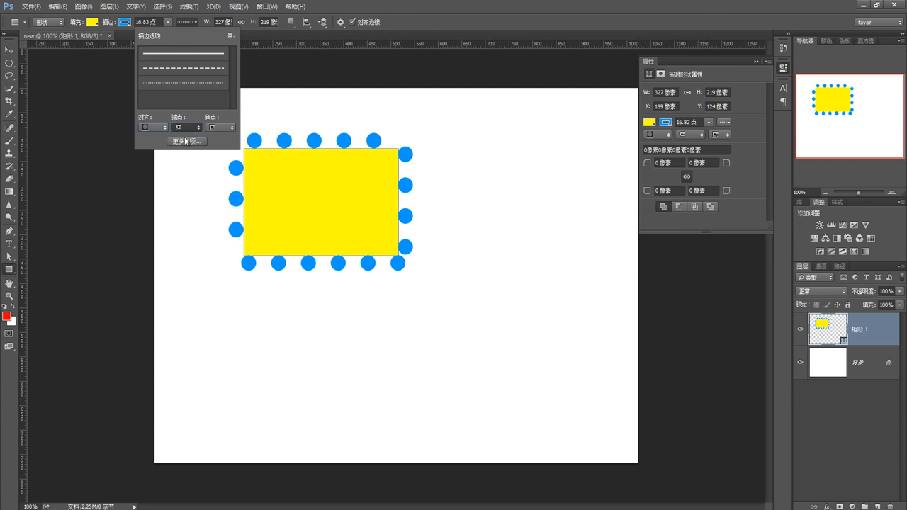
pyautogui.click(187, 127)
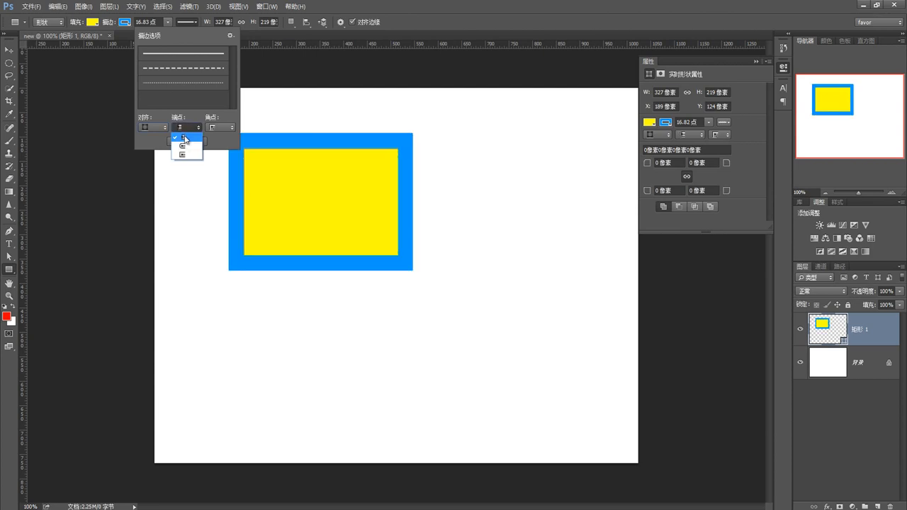
pyautogui.click(184, 146)
pyautogui.click(187, 128)
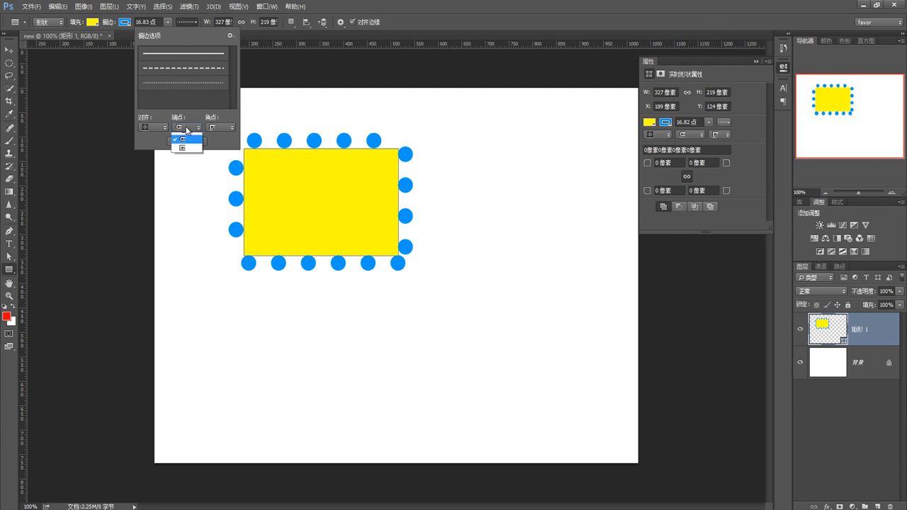
pyautogui.click(183, 152)
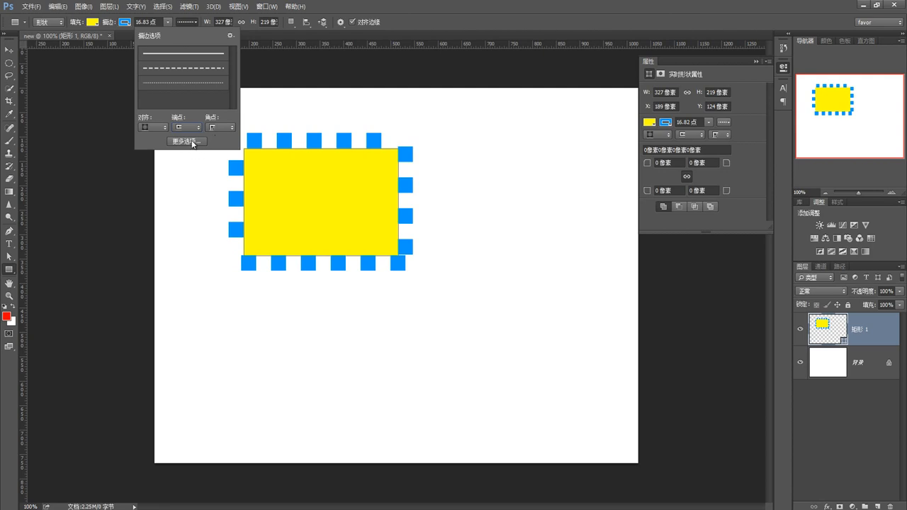
# - Examine the detailed stroke settings (更多选项) without changing them, and view the commands for saving and copying strokes
pyautogui.click(191, 142)
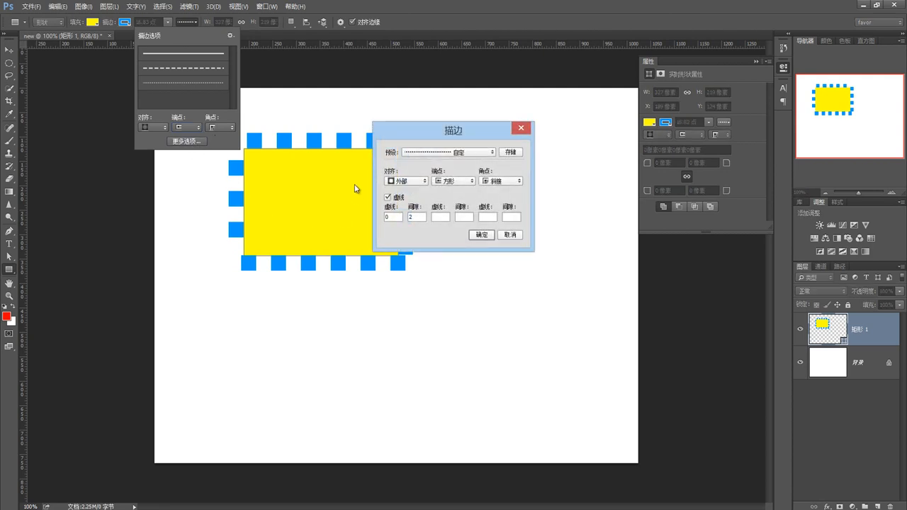
pyautogui.moveTo(415, 137)
pyautogui.mouseDown()
pyautogui.moveTo(525, 165)
pyautogui.moveTo(507, 170)
pyautogui.mouseUp()
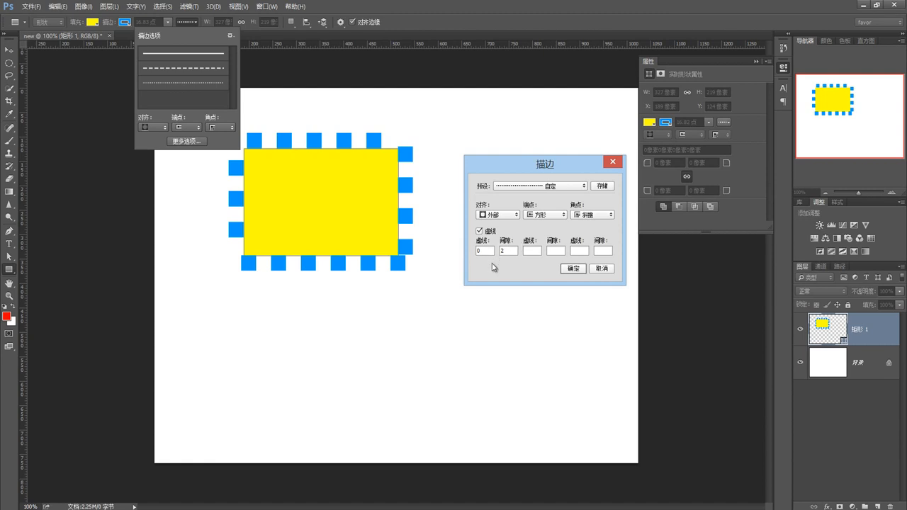
pyautogui.click(601, 269)
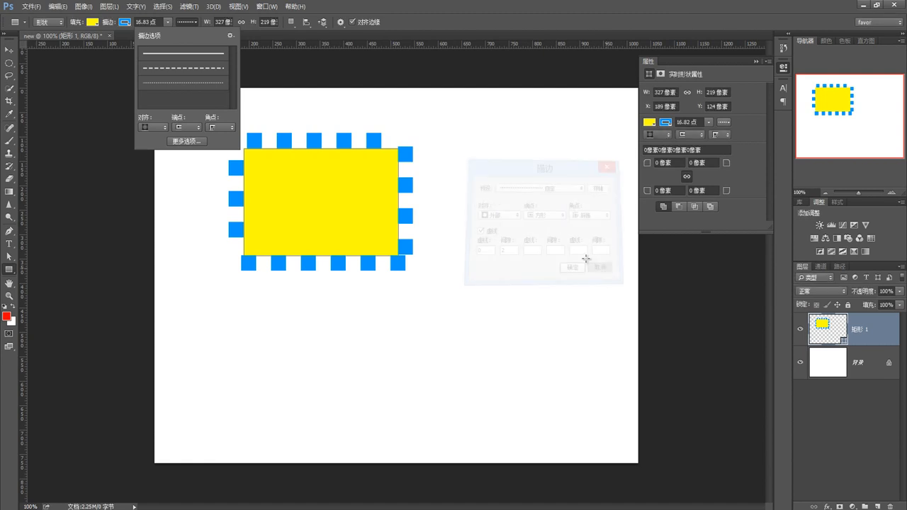
pyautogui.click(229, 35)
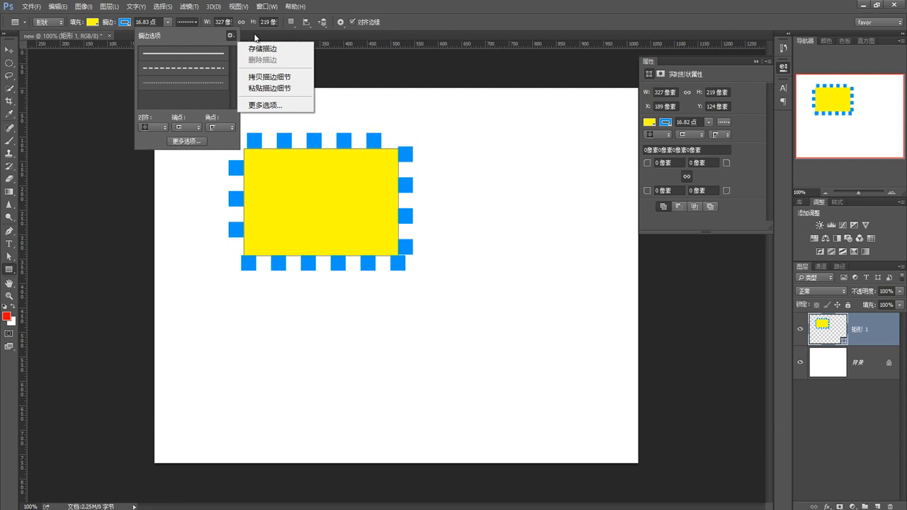
pyautogui.click(255, 37)
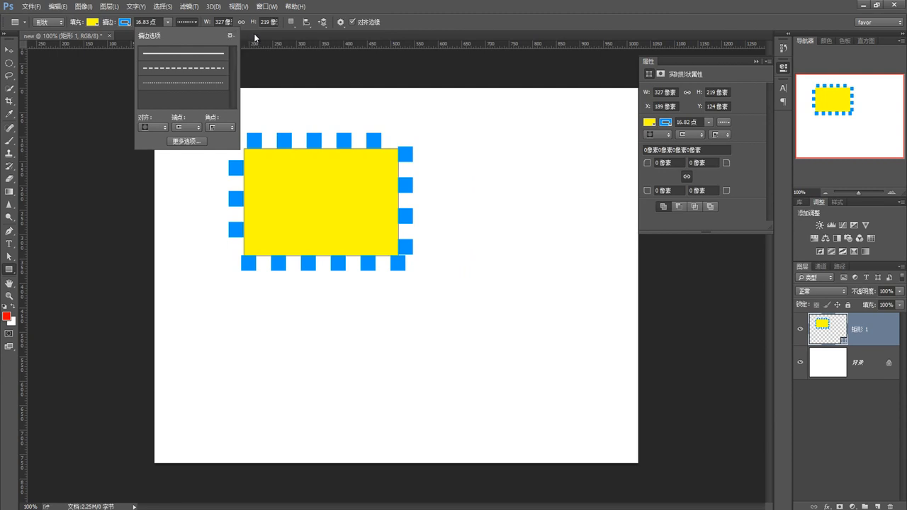
pyautogui.click(113, 171)
pyautogui.click(503, 145)
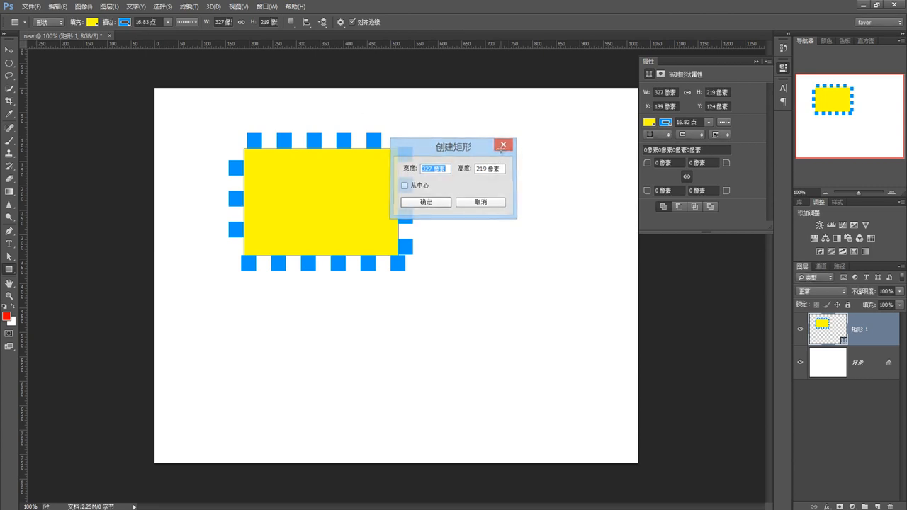
pyautogui.click(126, 23)
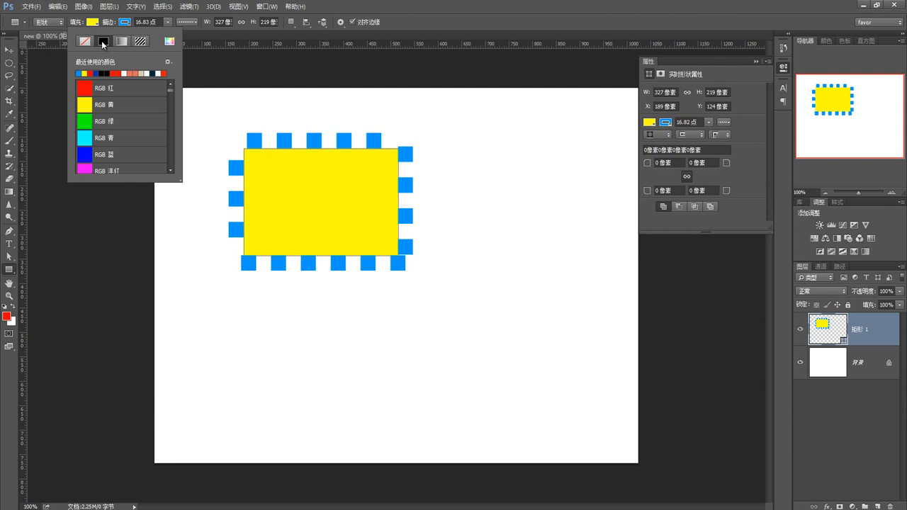
# - In the rectangle's detailed stroke settings, set the caps to butt (端面) and the alignment to centre (居中)
pyautogui.click(187, 22)
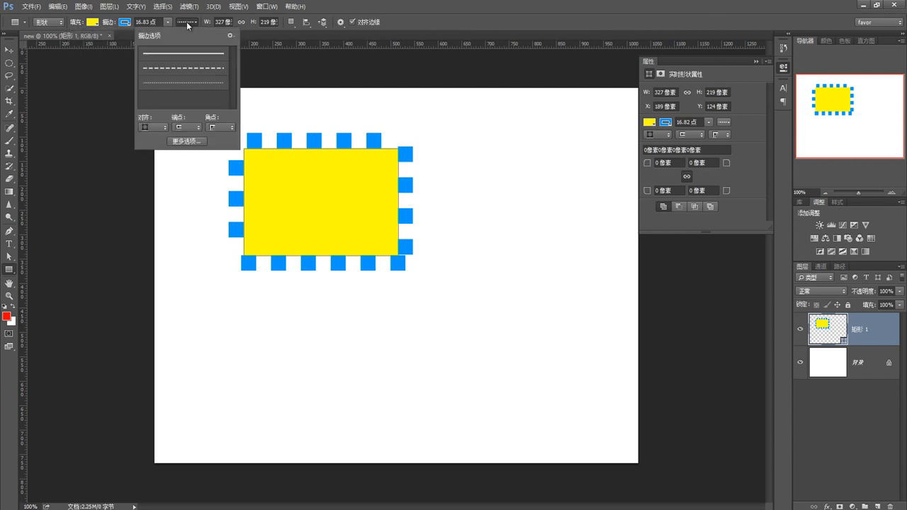
pyautogui.click(188, 141)
pyautogui.click(538, 214)
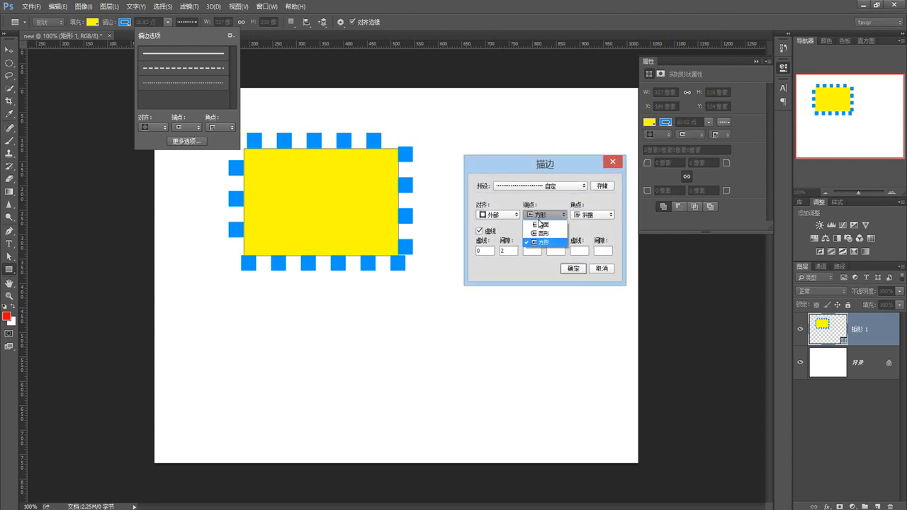
pyautogui.click(540, 224)
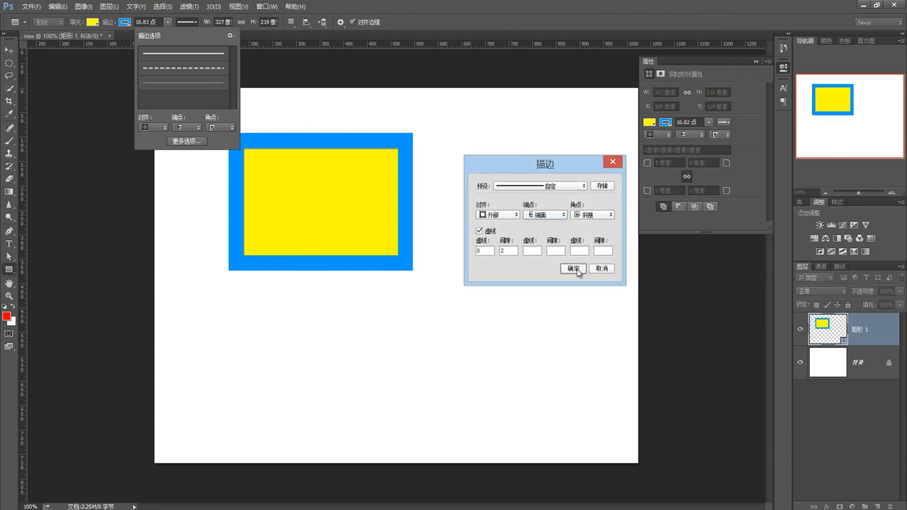
pyautogui.click(497, 215)
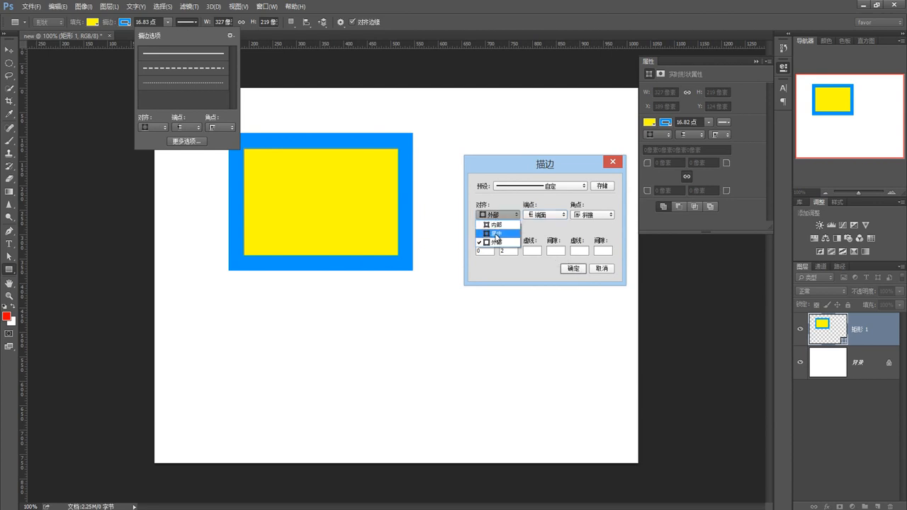
pyautogui.click(495, 235)
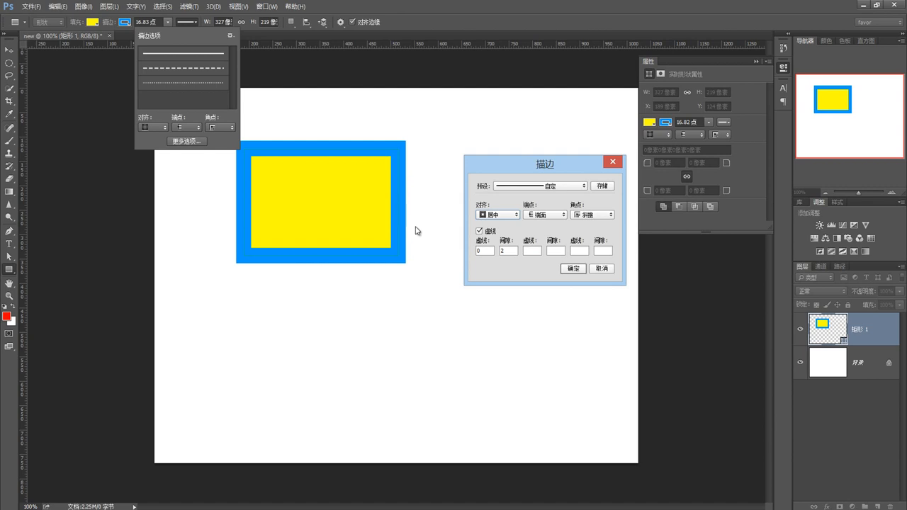
pyautogui.click(574, 268)
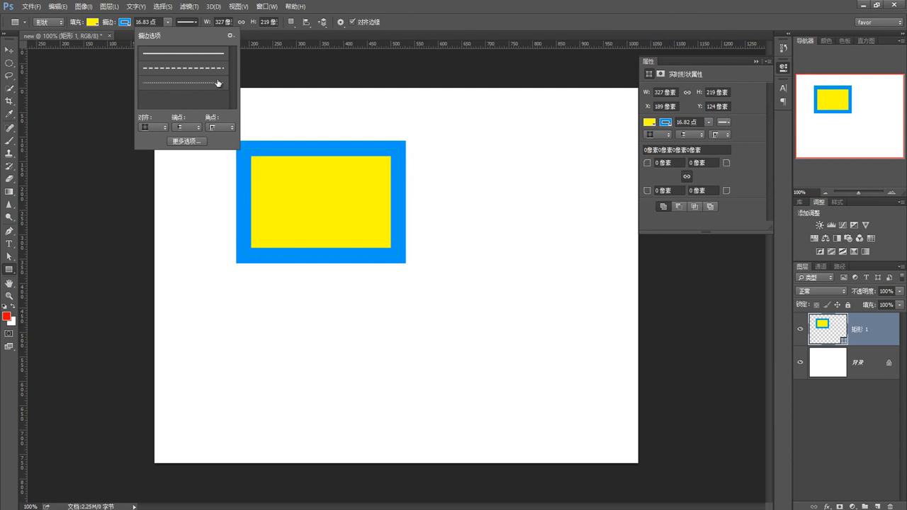
pyautogui.click(134, 167)
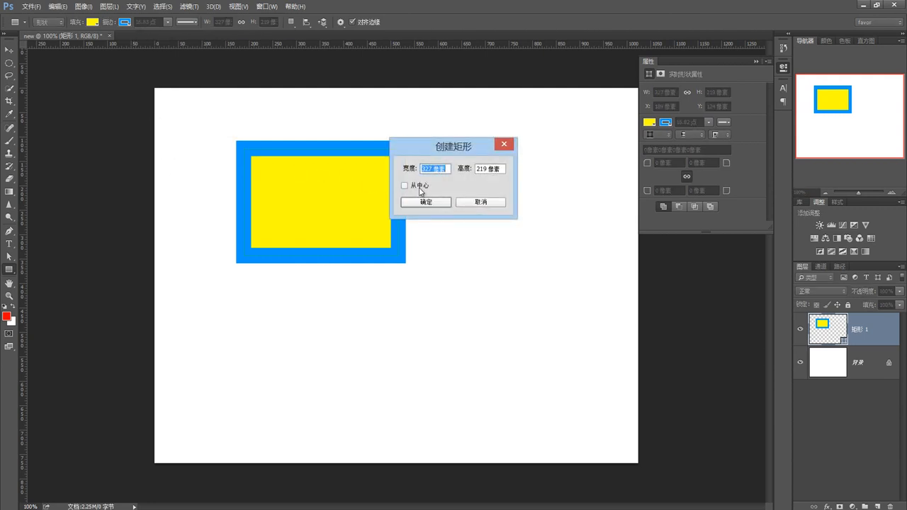
pyautogui.click(480, 204)
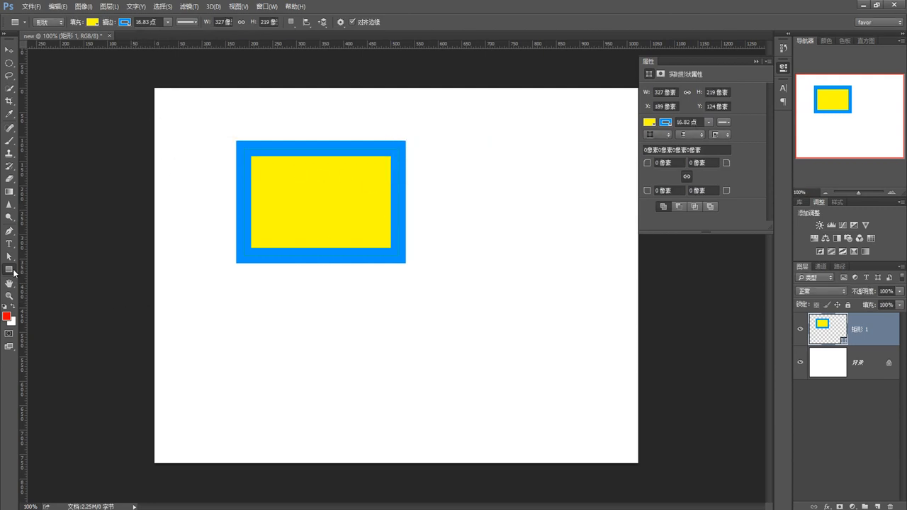
# - Draw two rounded rectangles with a 10-pixel radius, about 263 × 184 px below the rectangle and about 352 × 219 px beside it
pyautogui.click(13, 272)
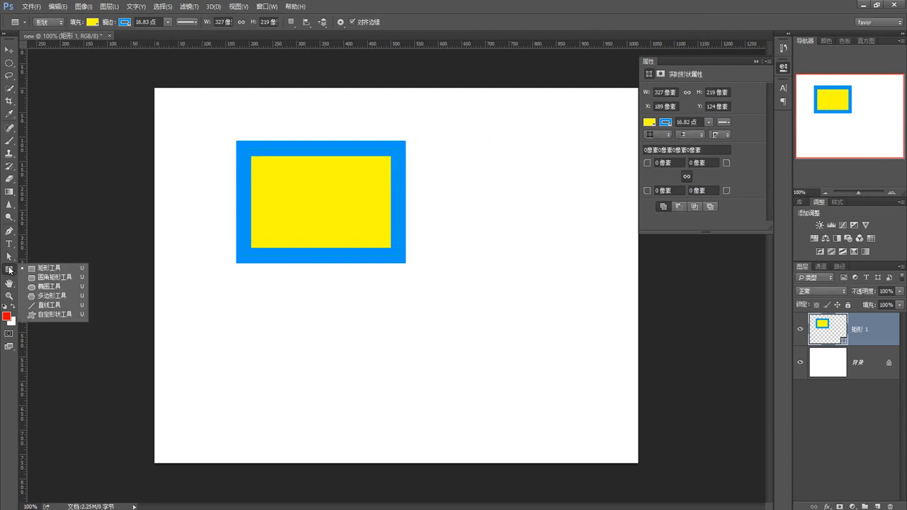
pyautogui.click(51, 278)
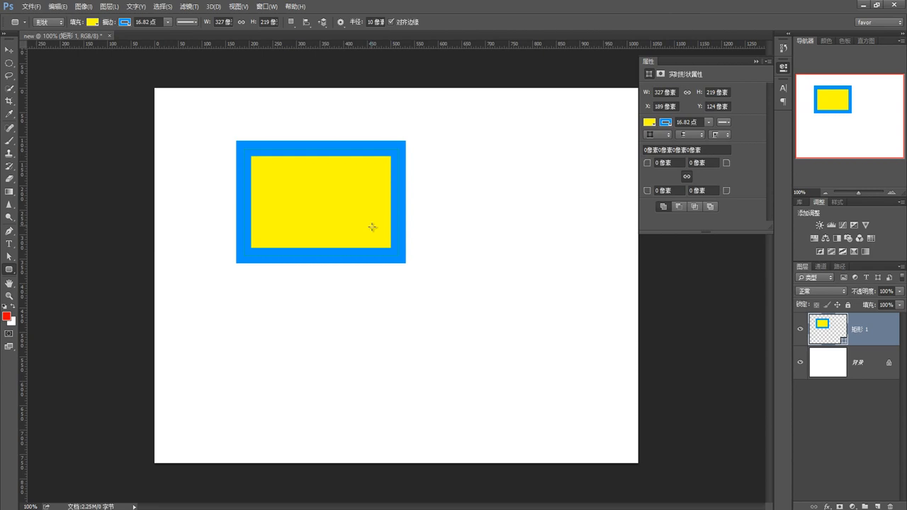
pyautogui.moveTo(358, 314); pyautogui.dragTo(482, 404)
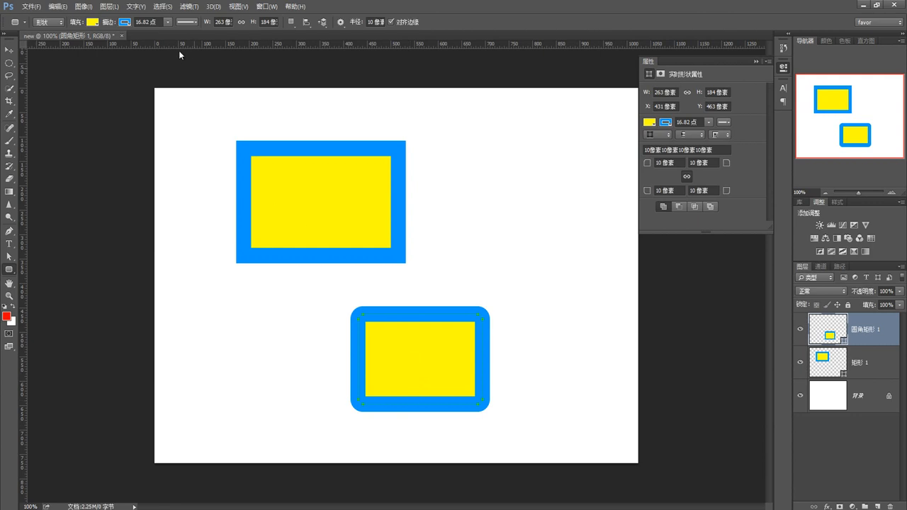
pyautogui.rightClick(15, 22)
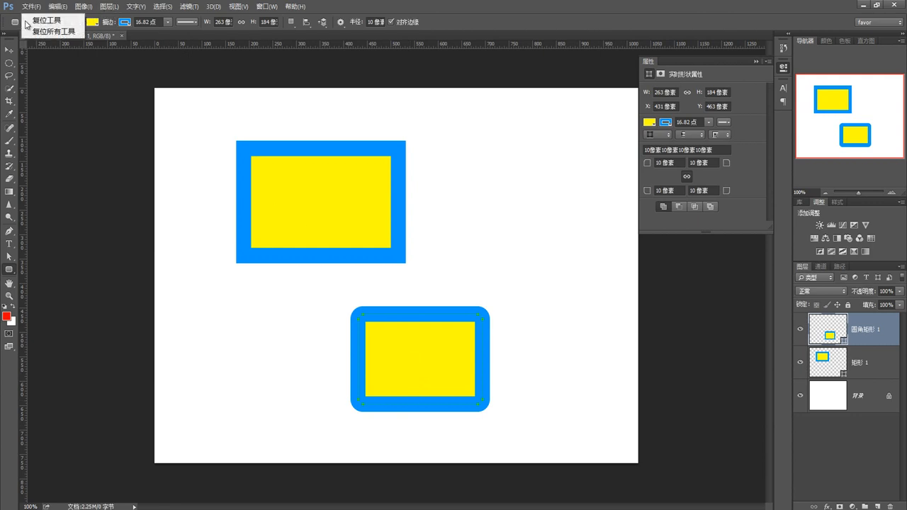
pyautogui.click(34, 22)
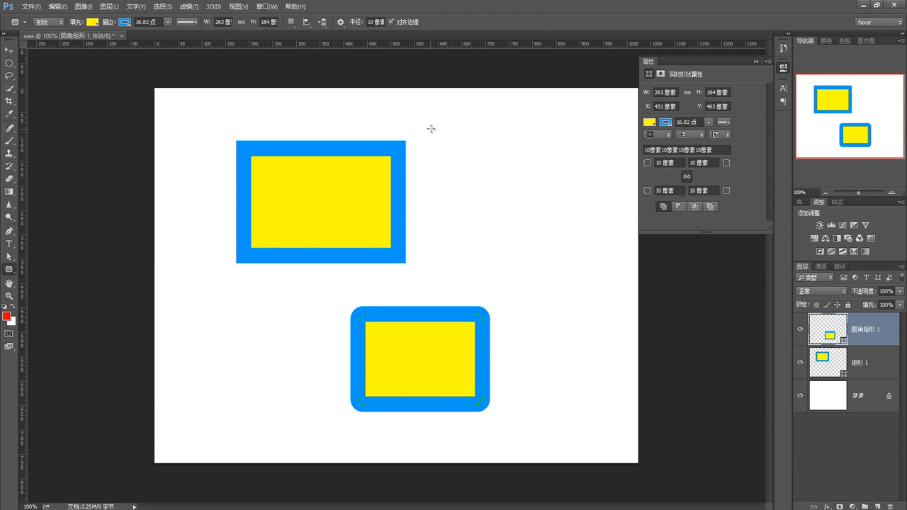
pyautogui.moveTo(429, 127); pyautogui.dragTo(596, 234)
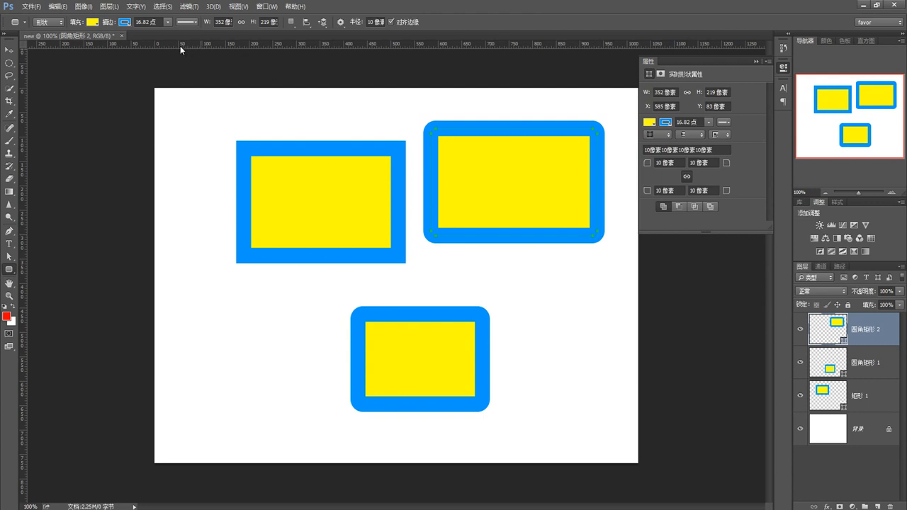
# - Remove the stroke from the larger rounded rectangle and change its fill to dark blue
pyautogui.click(124, 22)
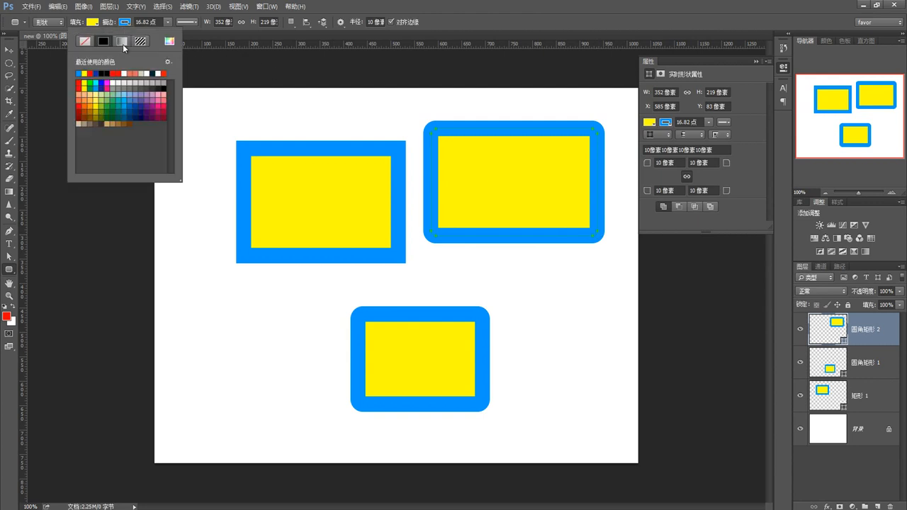
pyautogui.click(84, 41)
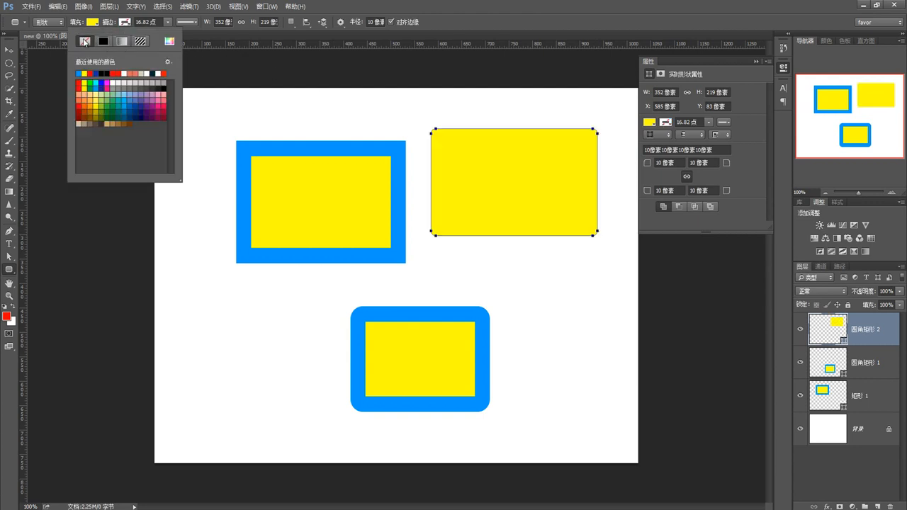
pyautogui.click(92, 22)
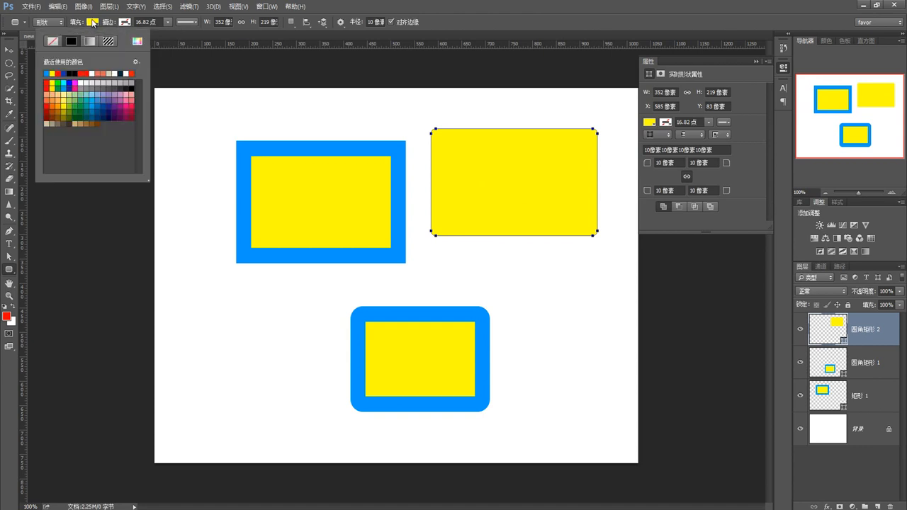
pyautogui.click(65, 73)
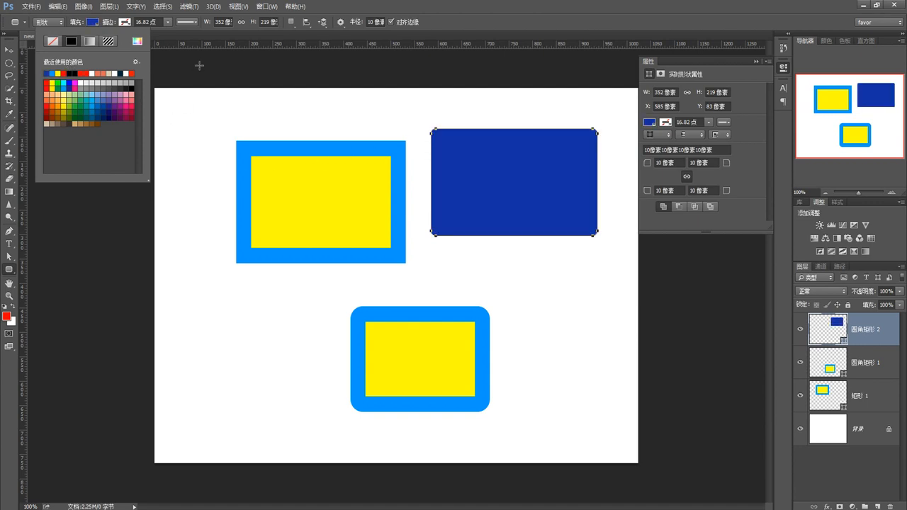
pyautogui.click(562, 267)
pyautogui.click(563, 270)
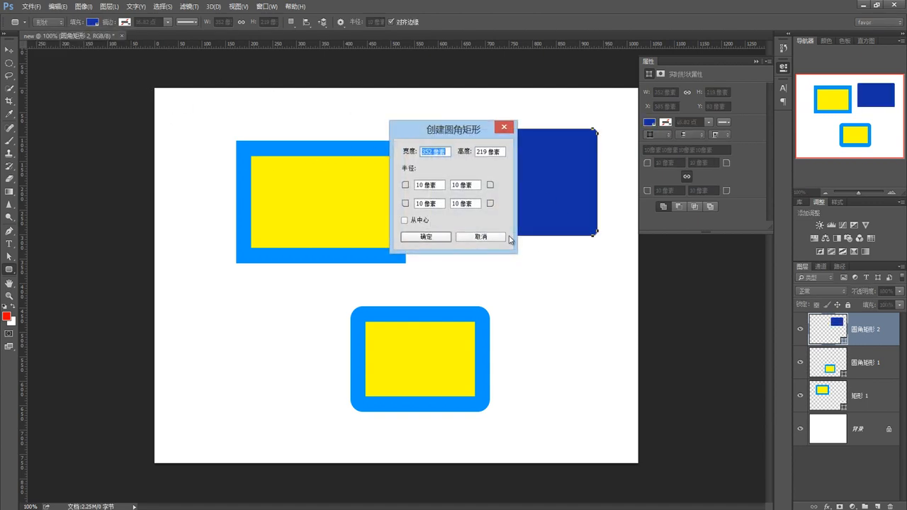
pyautogui.click(506, 128)
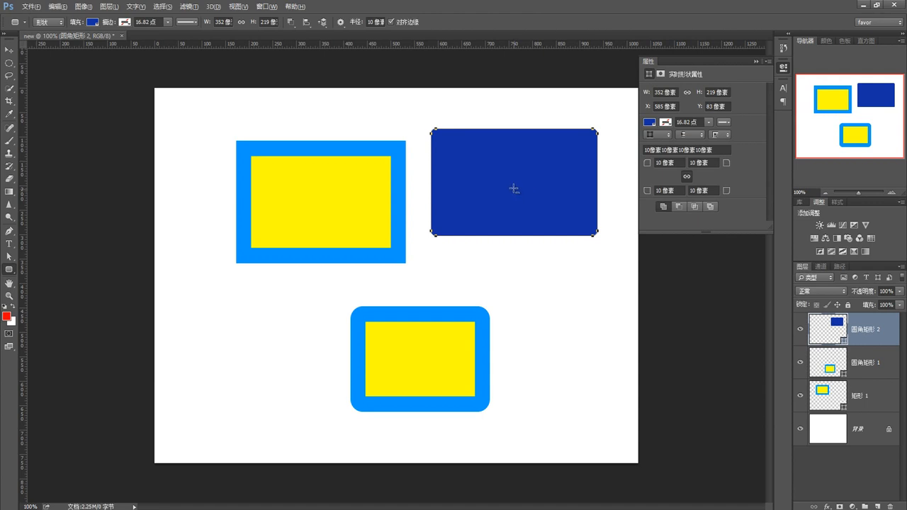
# - Subtract a rounded rectangle about 116 × 170 px from the lower edge of the dark blue shape
pyautogui.moveTo(514, 190)
pyautogui.mouseDown()
pyautogui.moveTo(557, 233)
pyautogui.moveTo(541, 229)
pyautogui.moveTo(549, 282)
pyautogui.moveTo(471, 282)
pyautogui.moveTo(545, 278)
pyautogui.mouseUp()
pyautogui.press('space')
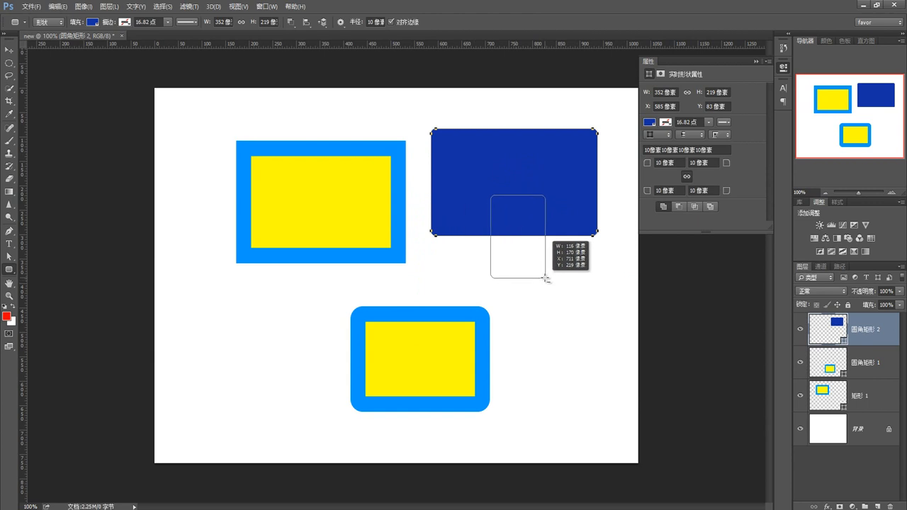
pyautogui.moveTo(545, 279); pyautogui.dragTo(546, 278)
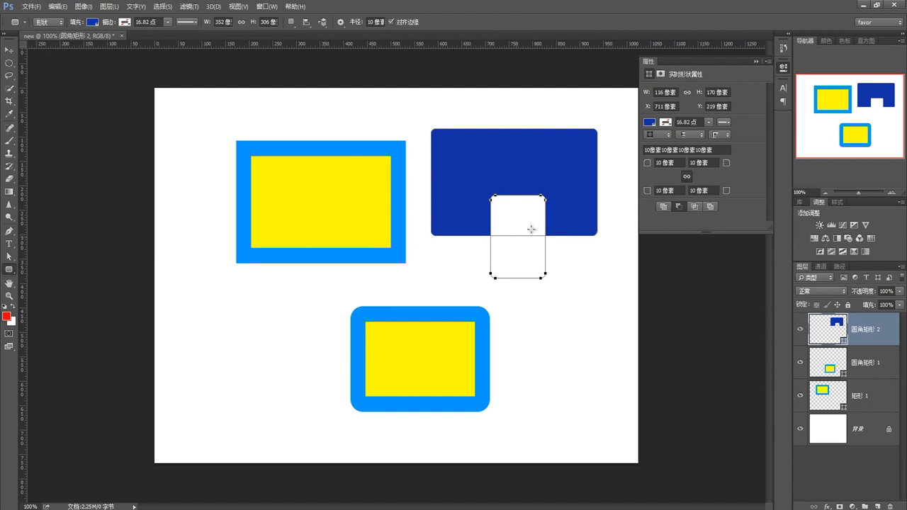
# - View the stroke colour options of the smaller rounded rectangle, and delete all three shape layers
pyautogui.click(842, 360)
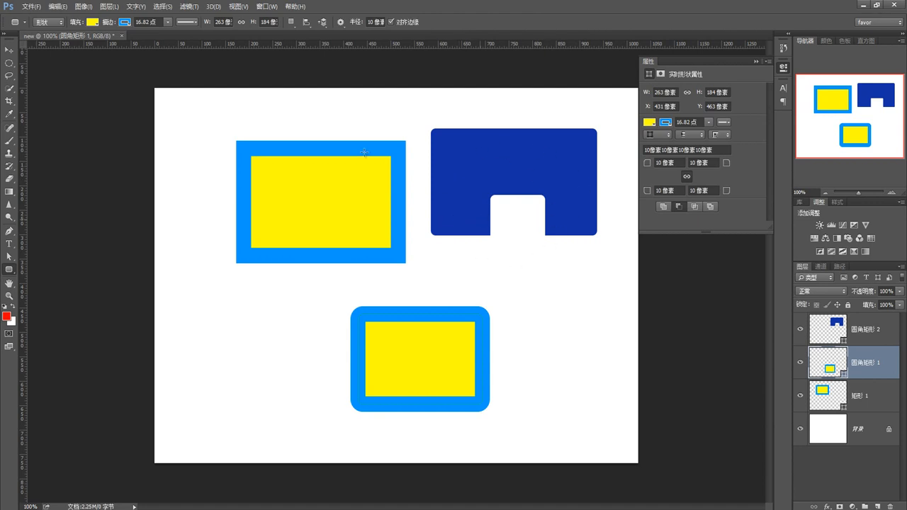
pyautogui.click(126, 22)
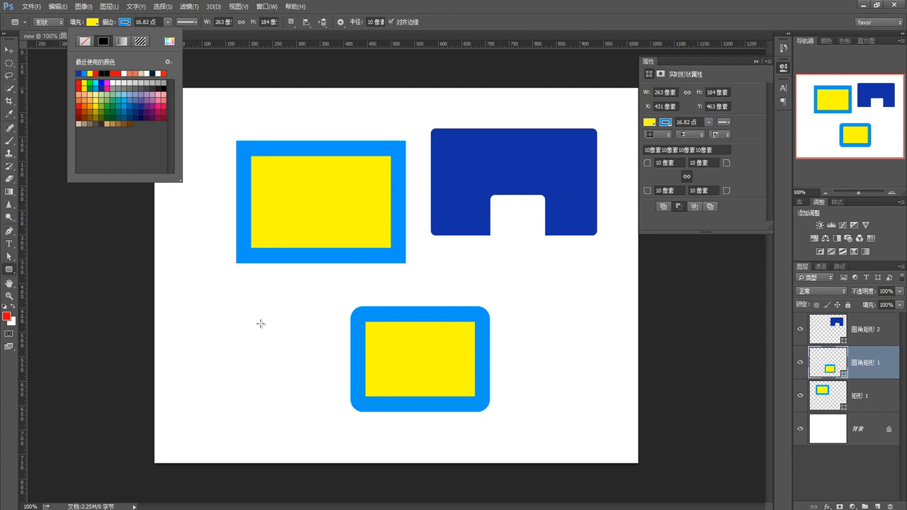
pyautogui.click(874, 338)
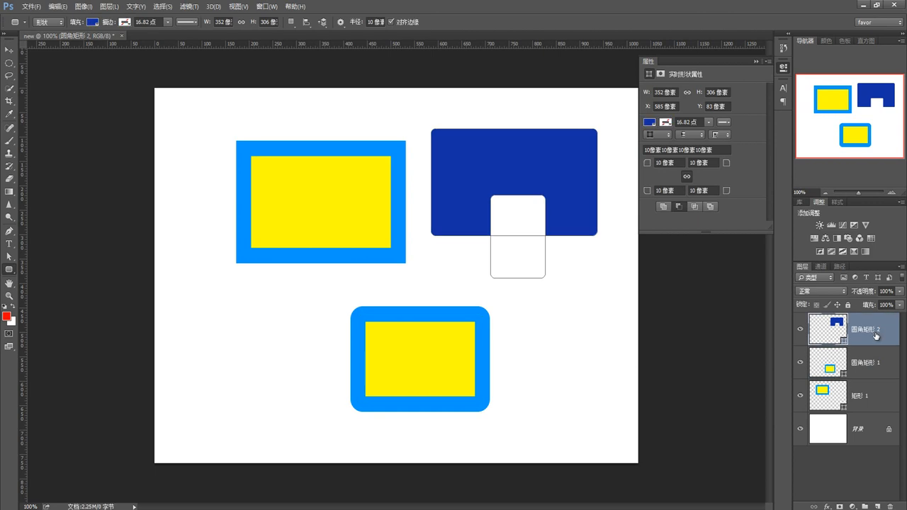
pyautogui.press('Delete')
pyautogui.press('Delete')
pyautogui.press('Delete')
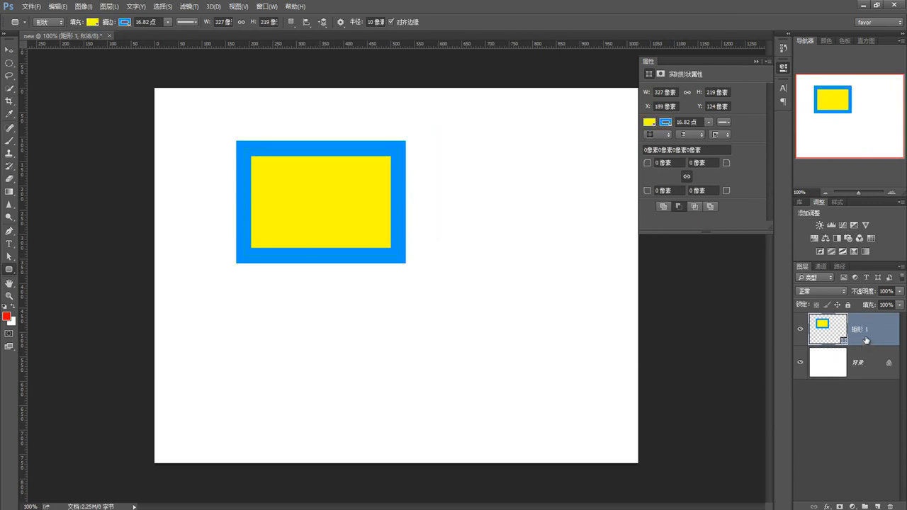
# - Draw a circle about 401 × 401 px on the blank canvas with the Ellipse tool
pyautogui.rightClick(9, 272)
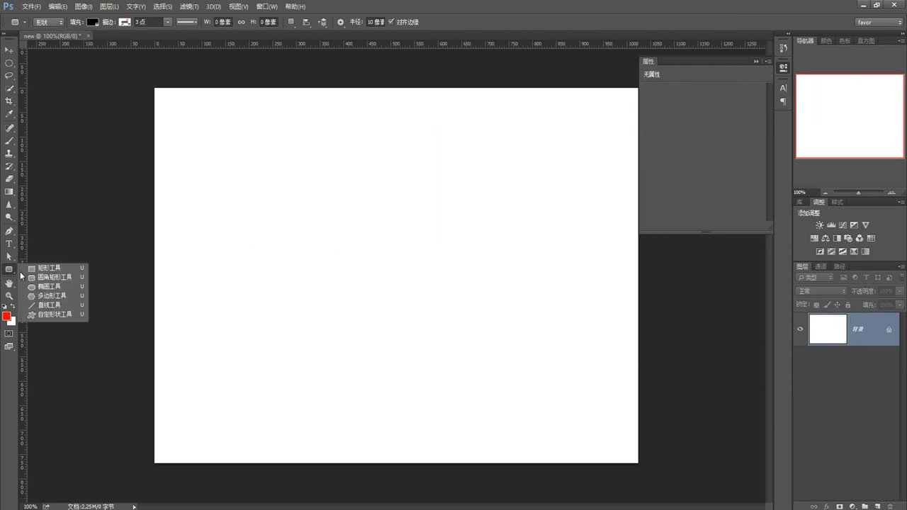
pyautogui.click(46, 287)
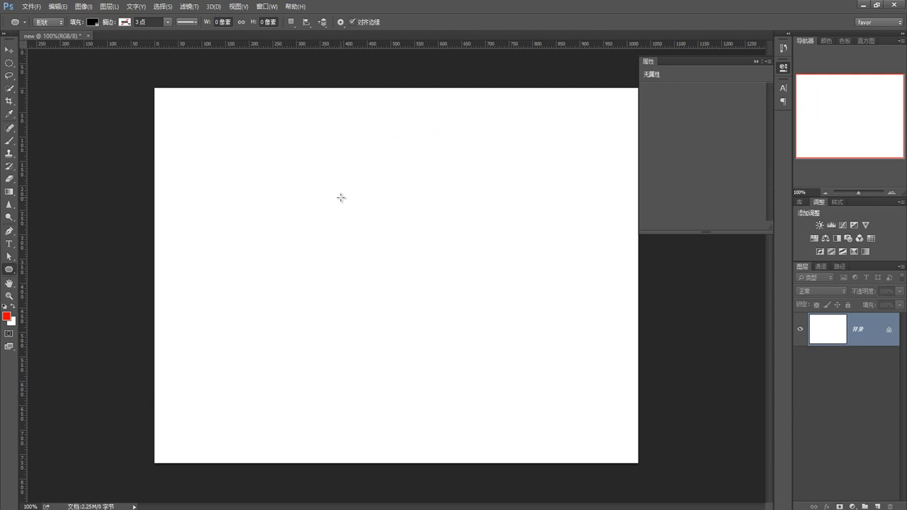
pyautogui.moveTo(351, 203); pyautogui.dragTo(541, 432)
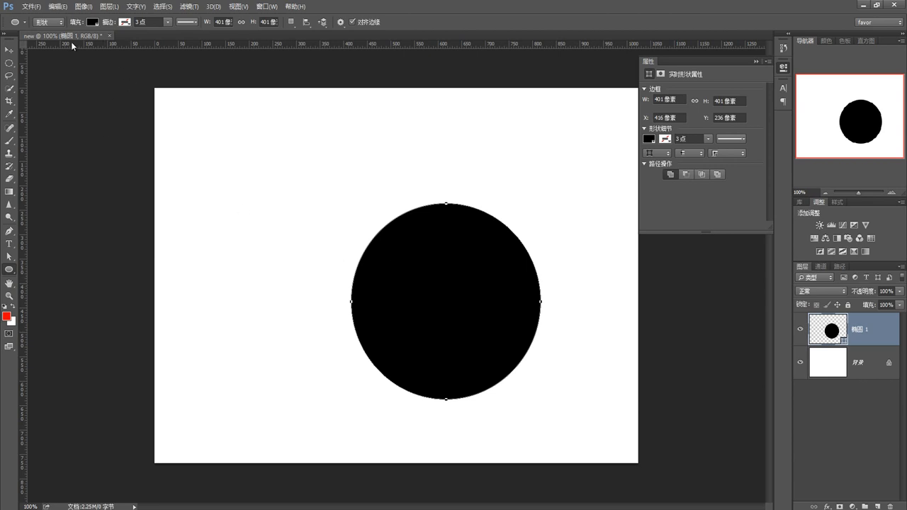
# - Set the circle's fill colour to red (ff0000) and switch to the Move tool
pyautogui.doubleClick(834, 332)
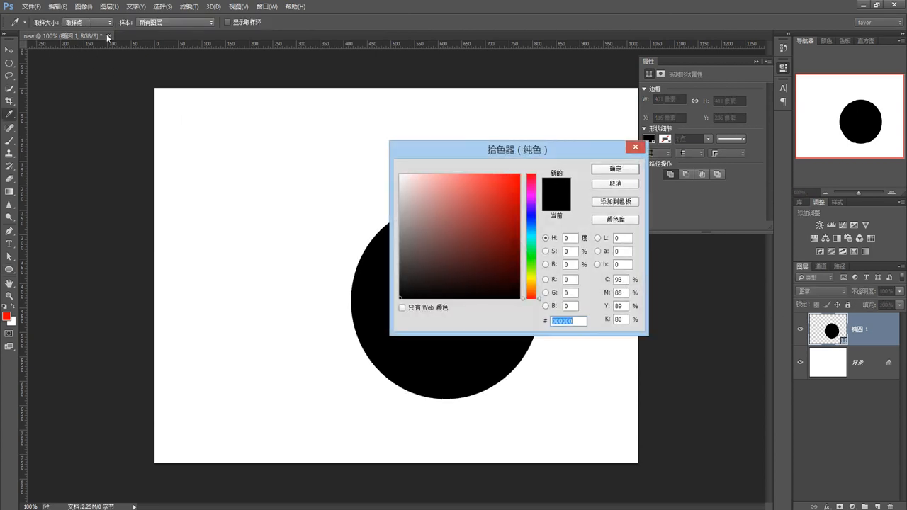
pyautogui.click(519, 175)
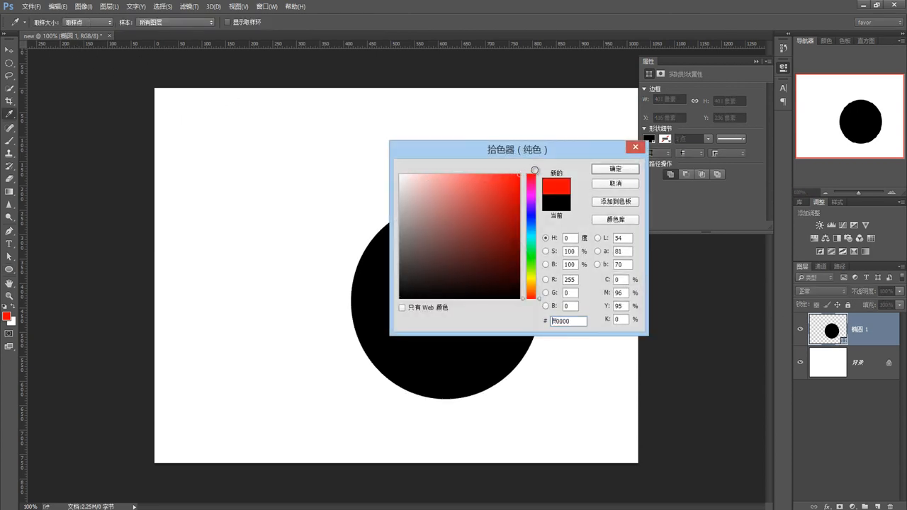
pyautogui.click(615, 169)
pyautogui.click(9, 49)
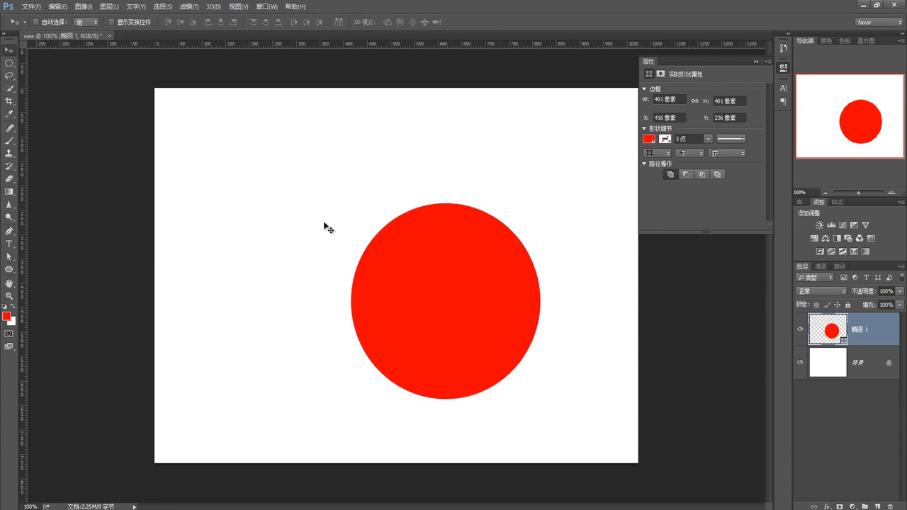
# - Move the red circle toward the canvas's upper-left area, to about X 165 px, Y 110 px
pyautogui.moveTo(428, 270); pyautogui.dragTo(311, 207)
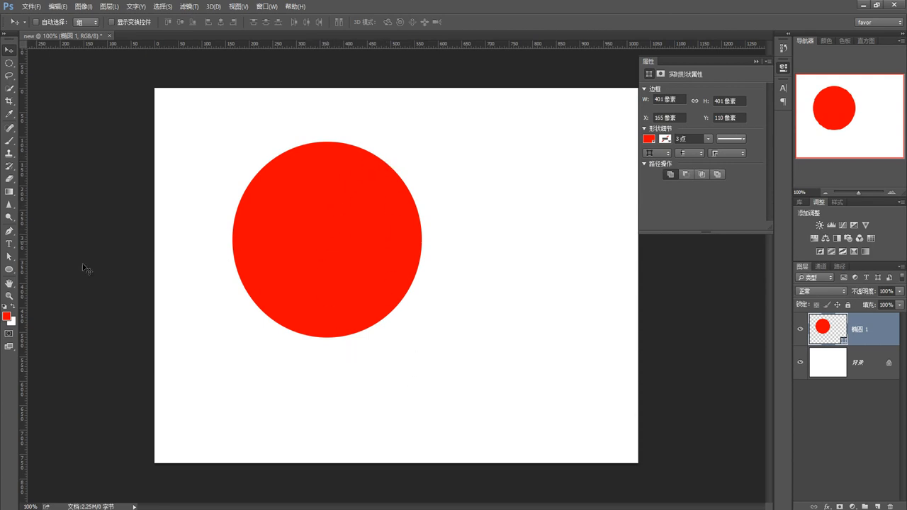
# - Try an overlapping second circle as a separate shape about 356 × 354 px, and one combined with the red circle's layer about 342 × 342 px
pyautogui.click(9, 269)
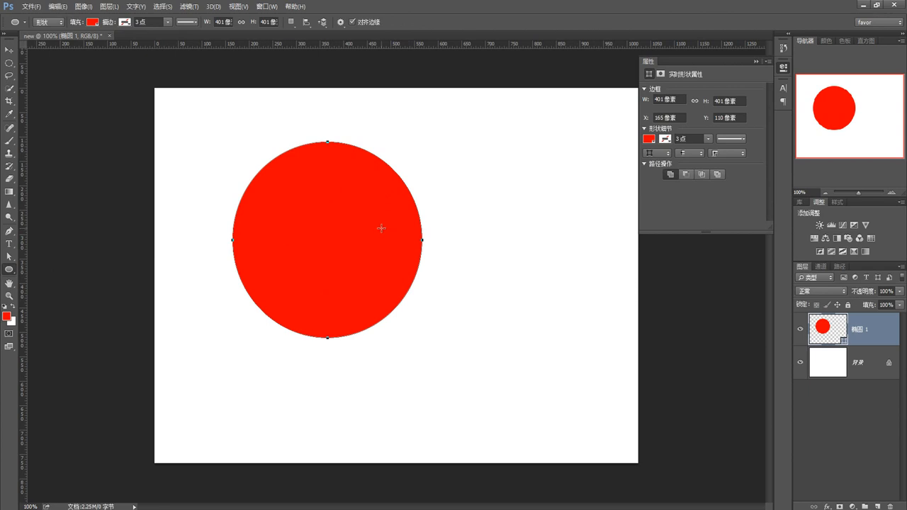
pyautogui.moveTo(370, 213); pyautogui.dragTo(539, 387)
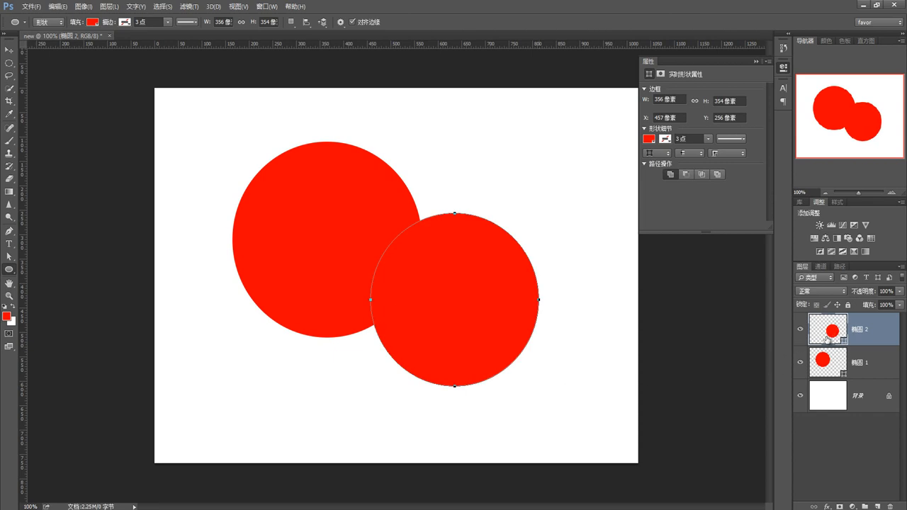
pyautogui.hotkey('ctrl', 'z')
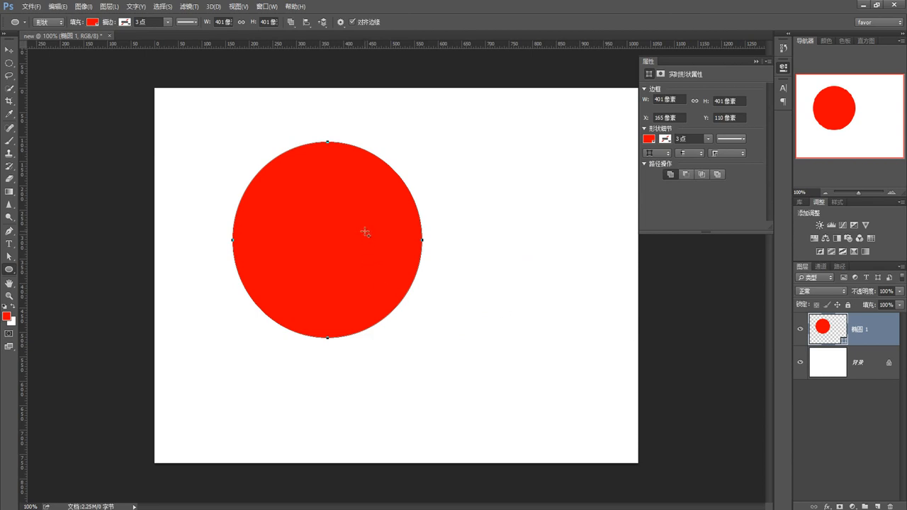
pyautogui.moveTo(356, 227); pyautogui.dragTo(543, 393)
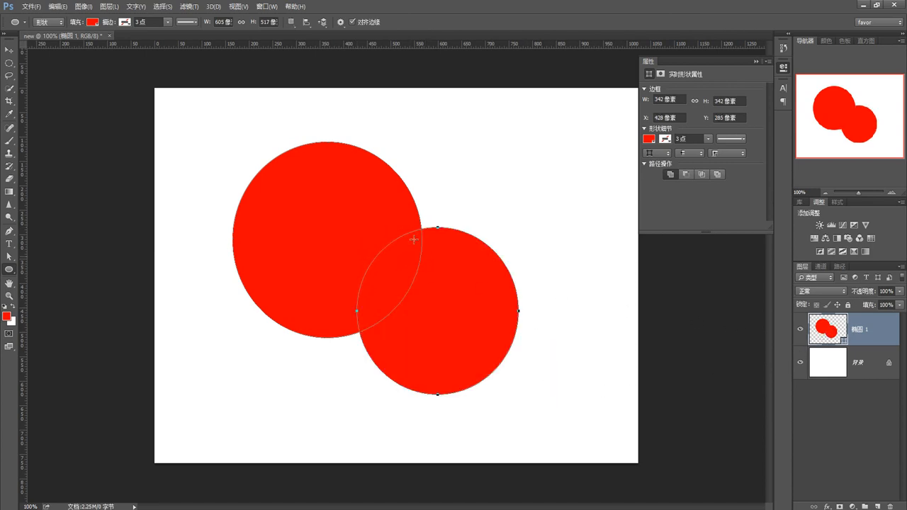
pyautogui.hotkey('ctrl', 'z')
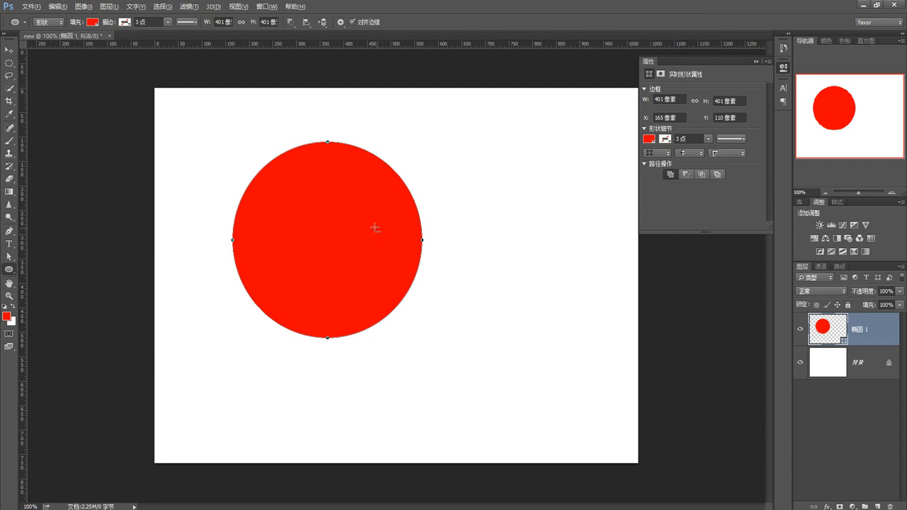
# - Try subtracting an ellipse about 320 × 308 px from the upper-right part of the red circle
pyautogui.moveTo(357, 224); pyautogui.dragTo(425, 287)
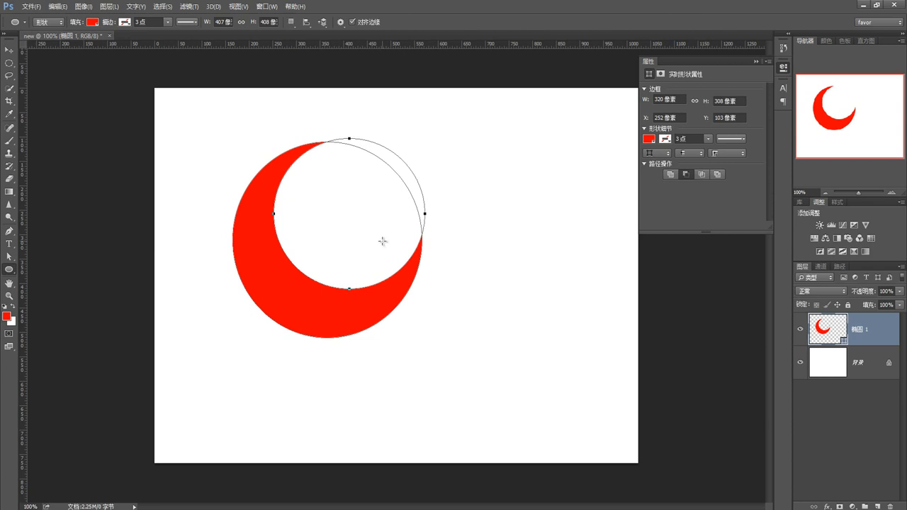
pyautogui.hotkey('ctrl', 'z')
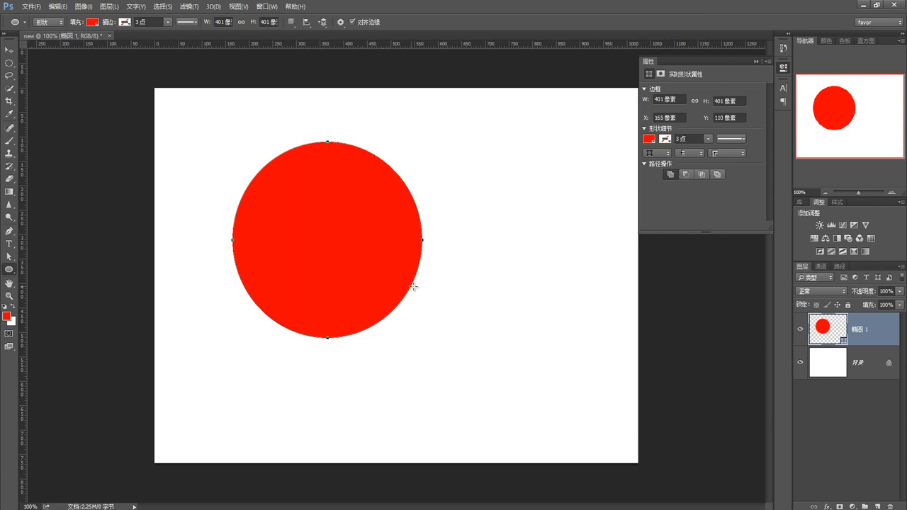
pyautogui.press('super')
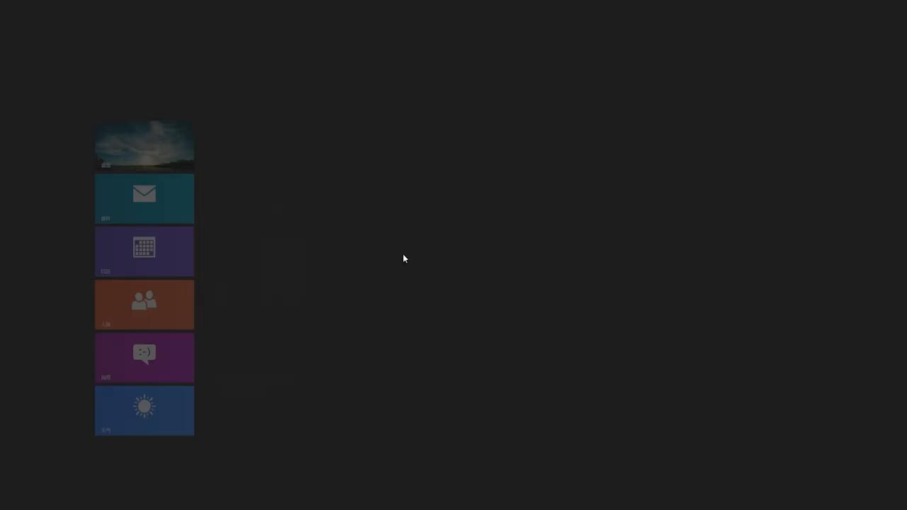
pyautogui.press('super')
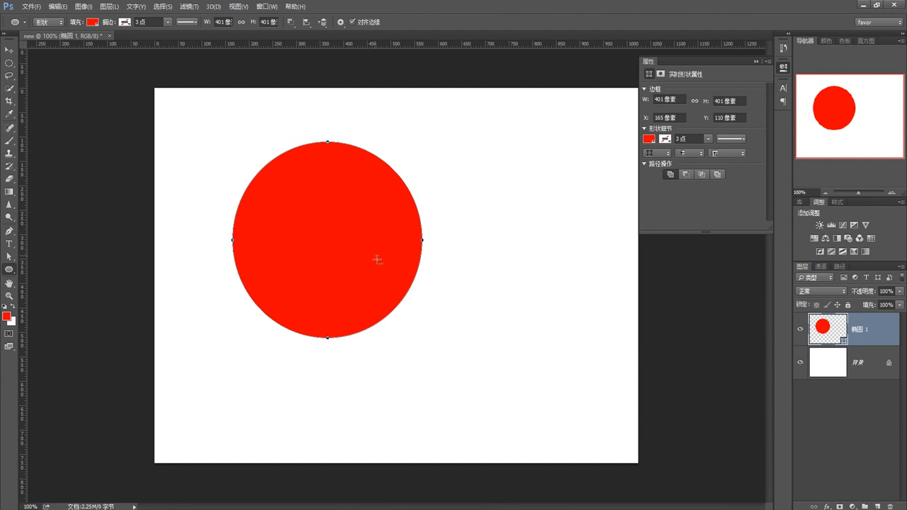
# - Subtract an ellipse about 298 × 312 px from the red circle's lower-right part, at about X 320 px, Y 215 px, to form a crescent
pyautogui.moveTo(377, 260); pyautogui.dragTo(445, 331)
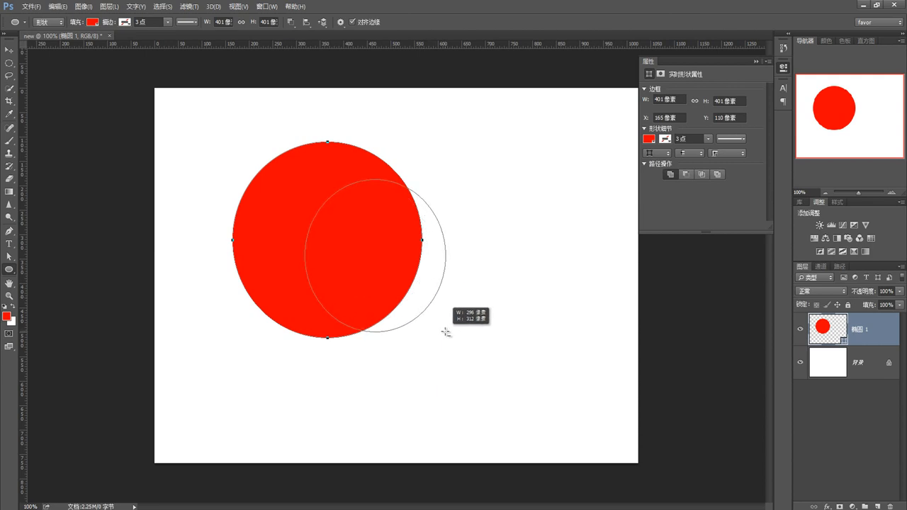
pyautogui.moveTo(445, 332)
pyautogui.mouseDown()
pyautogui.moveTo(447, 367)
pyautogui.moveTo(346, 383)
pyautogui.moveTo(278, 322)
pyautogui.moveTo(356, 268)
pyautogui.moveTo(454, 317)
pyautogui.moveTo(446, 346)
pyautogui.mouseUp()
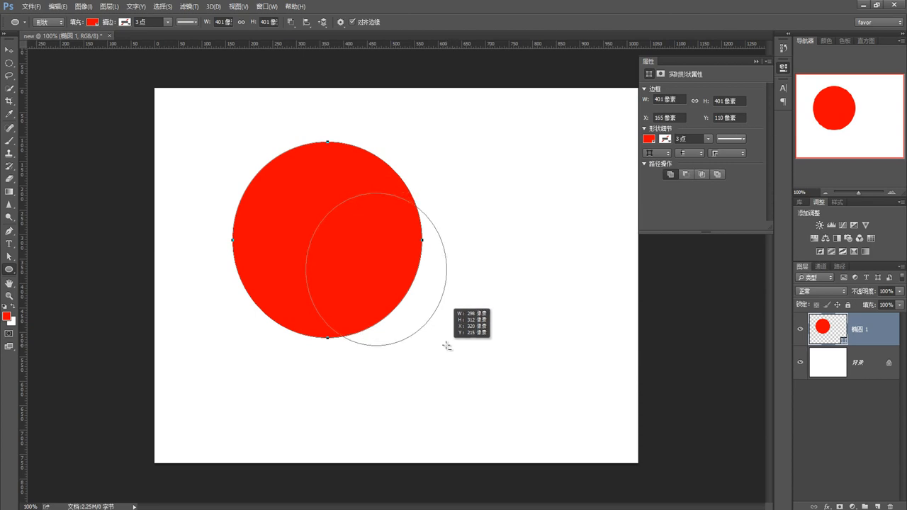
pyautogui.moveTo(447, 346); pyautogui.dragTo(445, 346)
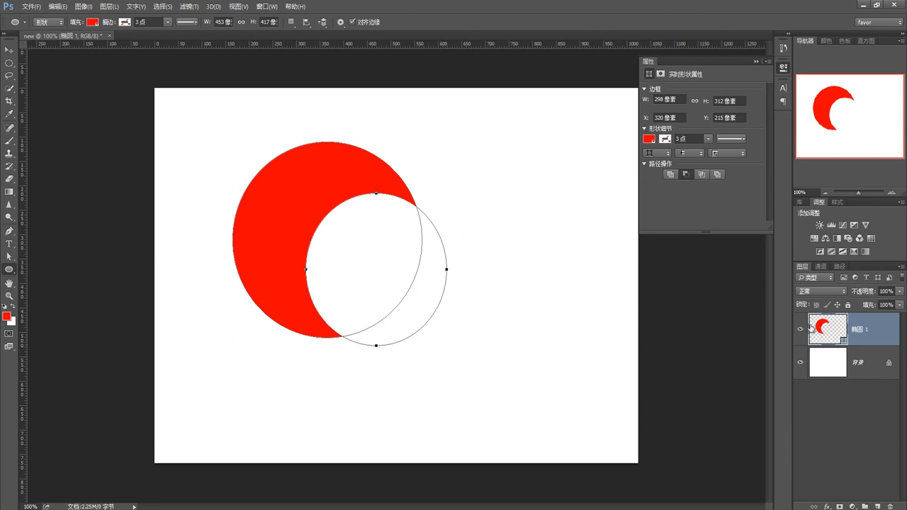
# - Delete the crescent's shape layer, leaving only the background layer
pyautogui.click(827, 366)
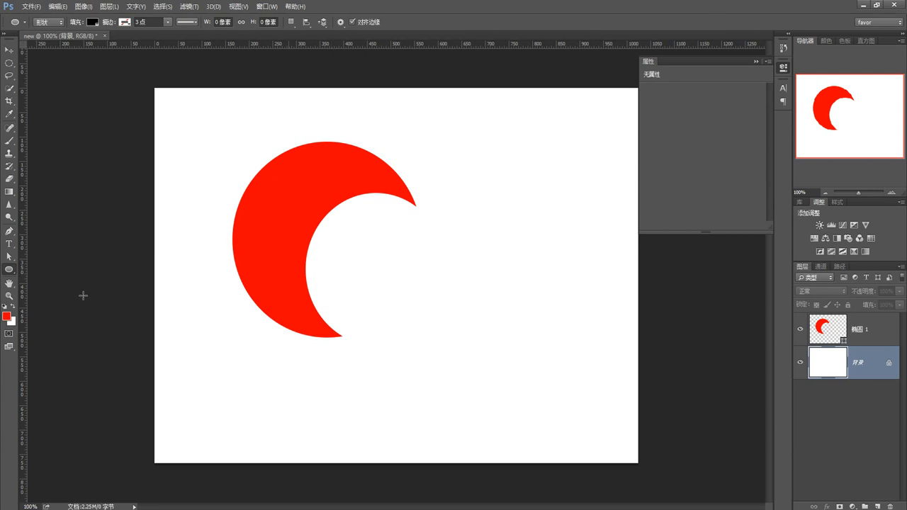
pyautogui.rightClick(8, 270)
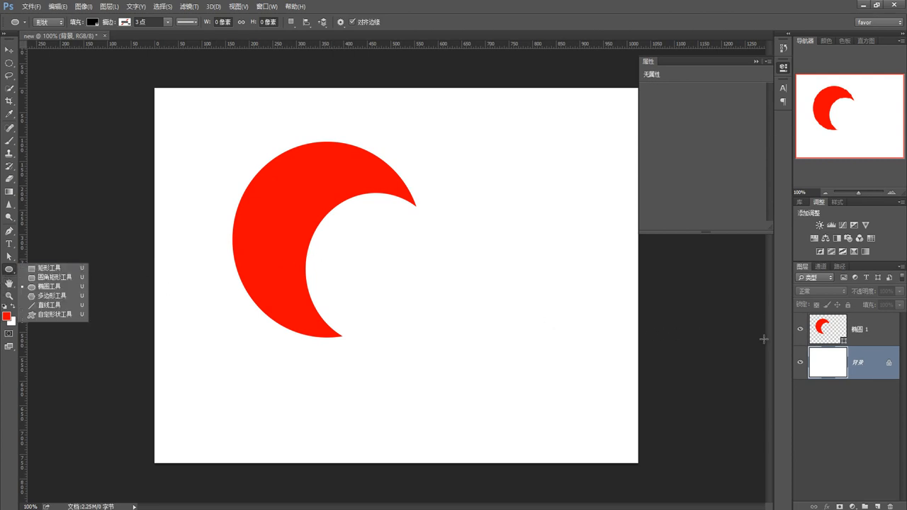
pyautogui.click(824, 336)
pyautogui.click(825, 333)
pyautogui.press('Delete')
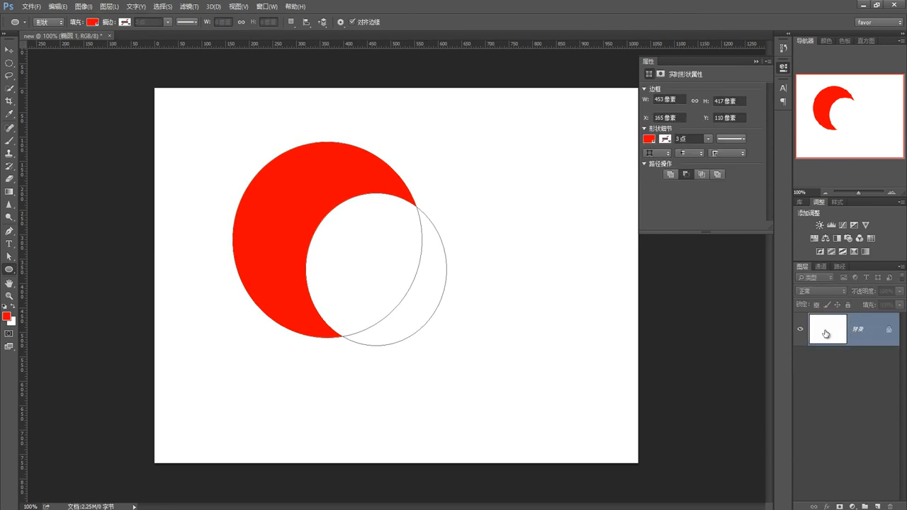
# - Try drawing a black five-sided polygon about 361 × 352 px in the canvas's upper-left area with the Polygon tool
pyautogui.rightClick(9, 270)
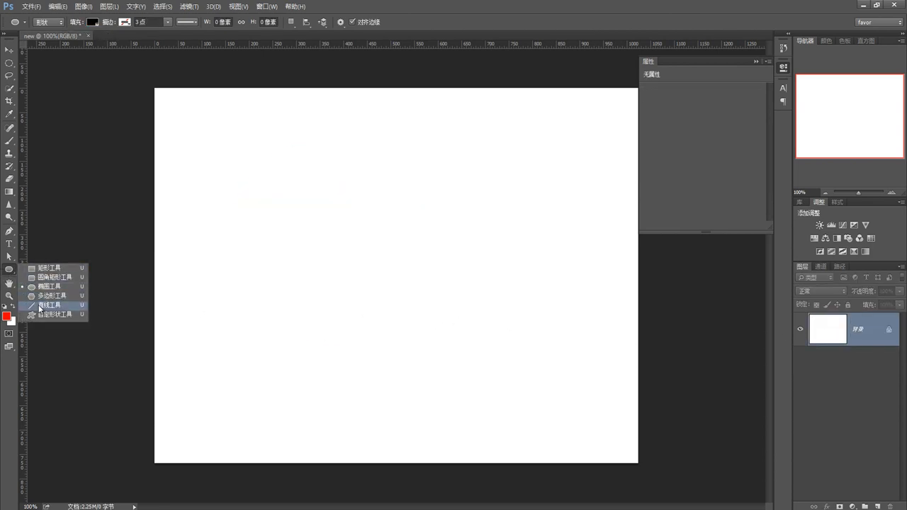
pyautogui.press('Escape')
pyautogui.hotkey('shift', 'u')
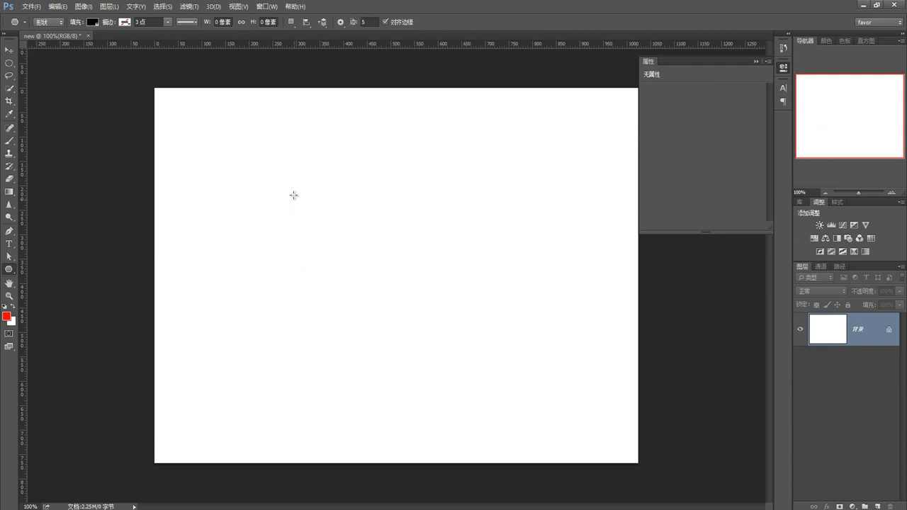
pyautogui.moveTo(267, 178); pyautogui.dragTo(313, 257)
pyautogui.hotkey('ctrl', 'z')
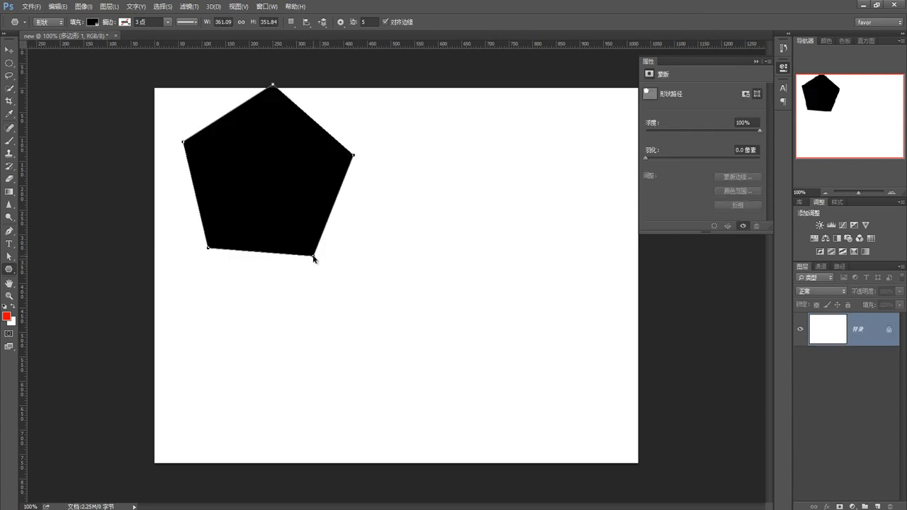
# - Draw a thin right-pointing arrow about 320 × 83 px above the canvas centre with the Custom Shape tool
pyautogui.rightClick(9, 270)
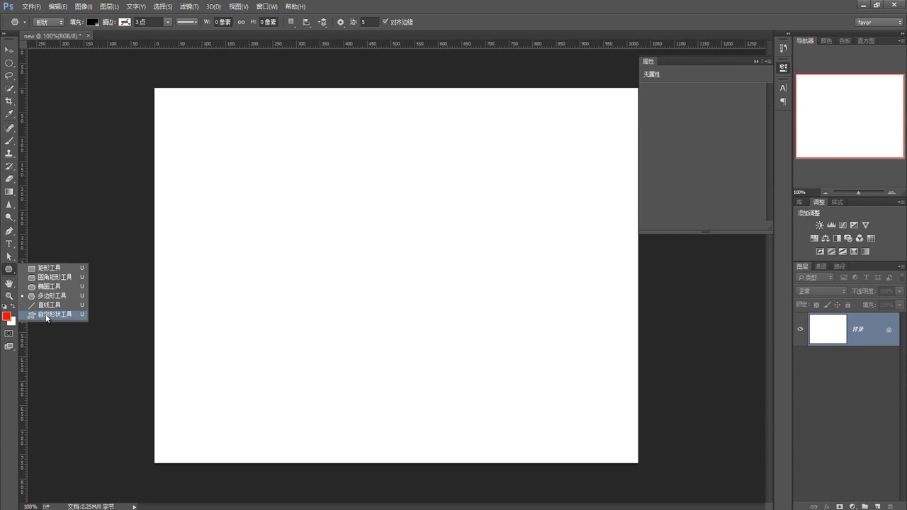
pyautogui.click(45, 314)
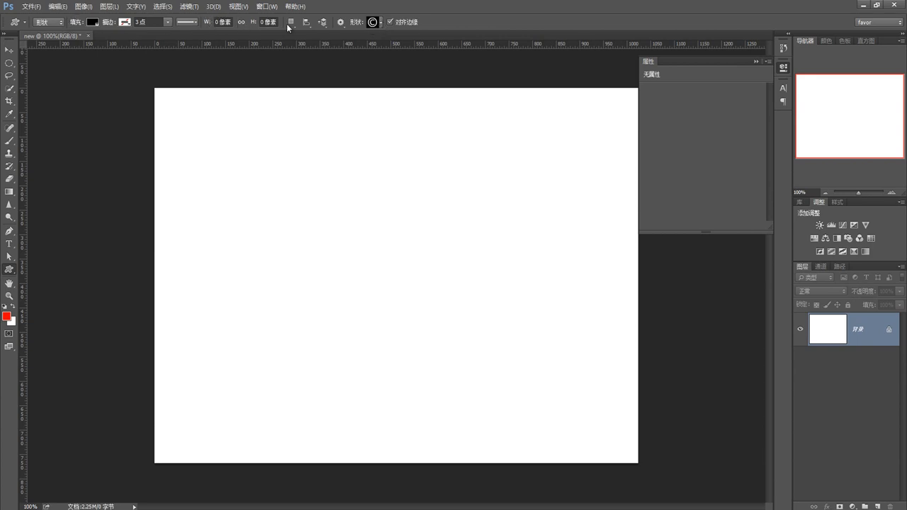
pyautogui.click(382, 22)
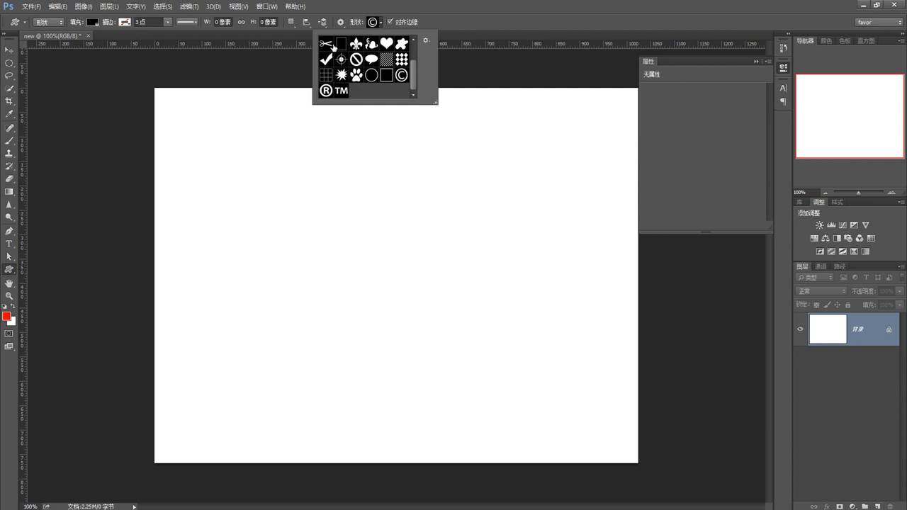
pyautogui.moveTo(415, 83); pyautogui.dragTo(417, 61)
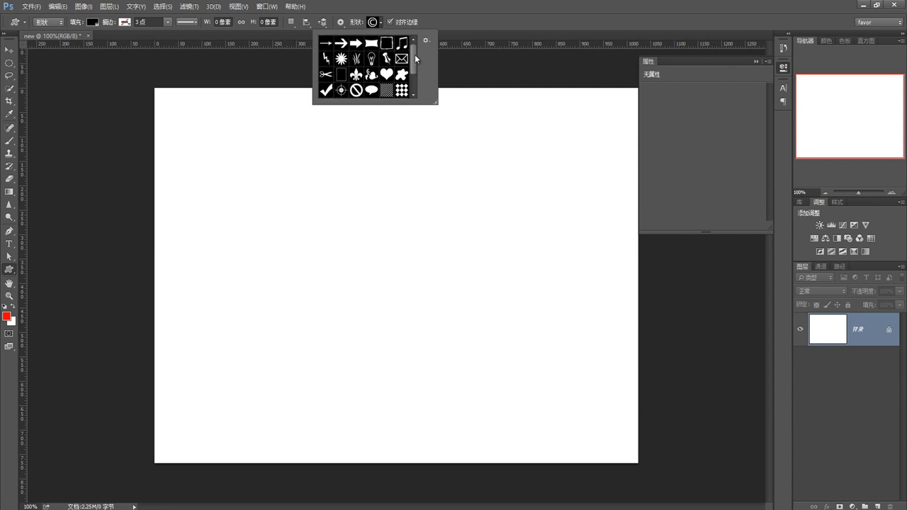
pyautogui.click(327, 44)
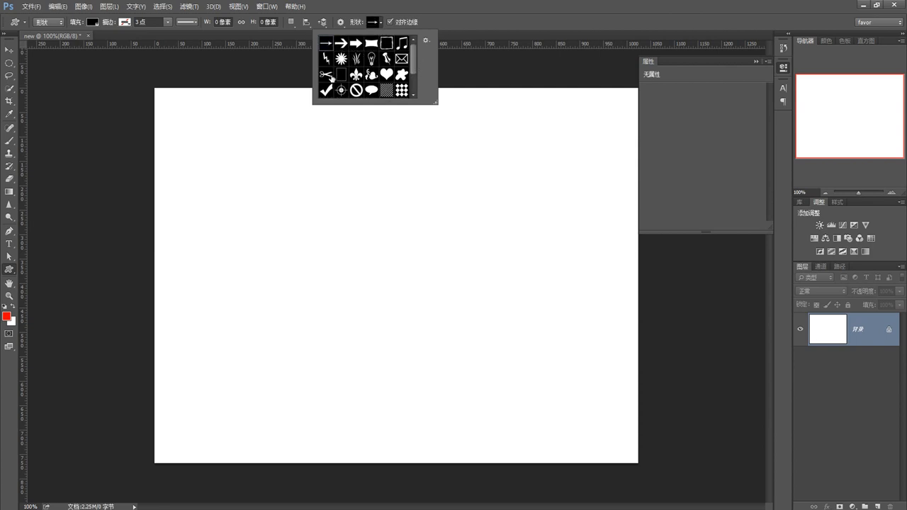
pyautogui.click(329, 211)
pyautogui.moveTo(329, 211); pyautogui.dragTo(478, 252)
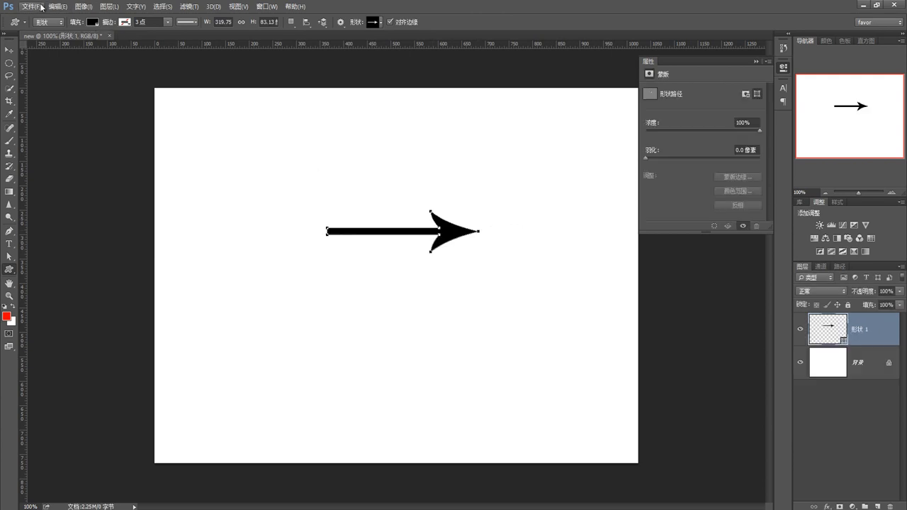
# - Fill the arrow with yellow and give it a cyan stroke
pyautogui.click(92, 22)
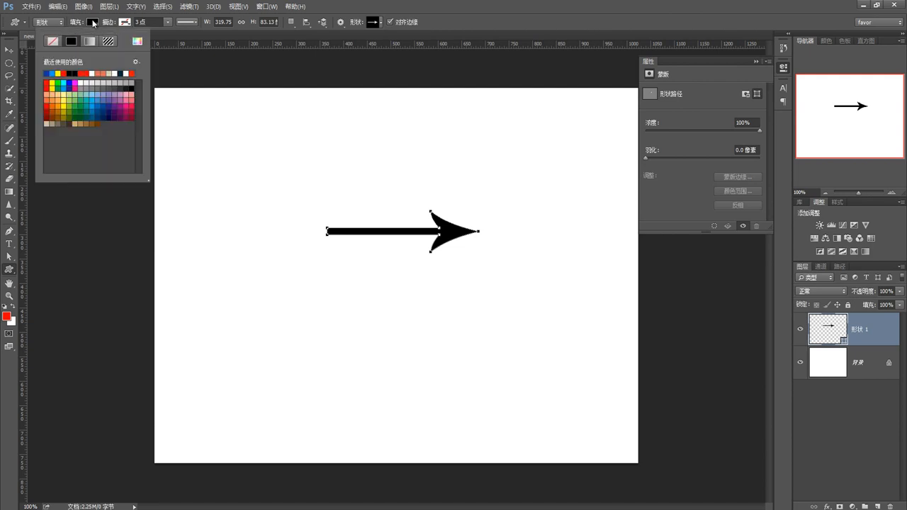
pyautogui.click(59, 73)
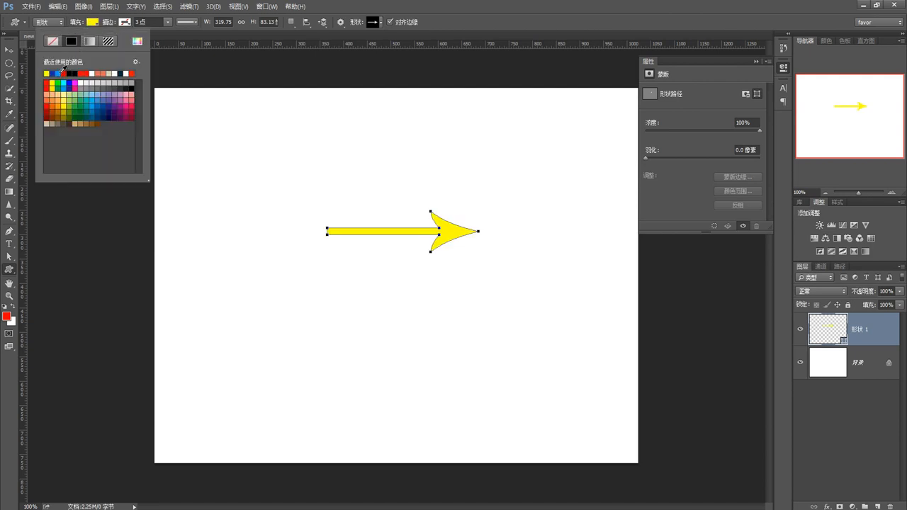
pyautogui.click(125, 22)
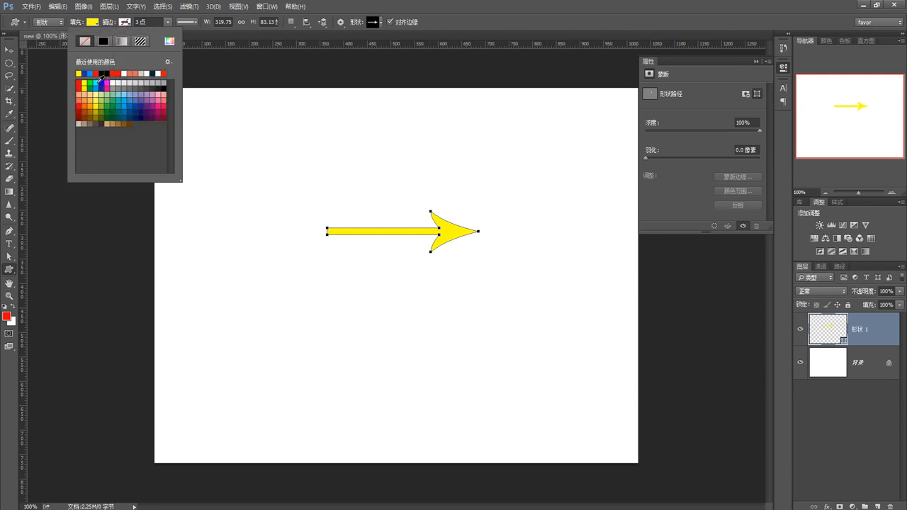
pyautogui.click(95, 84)
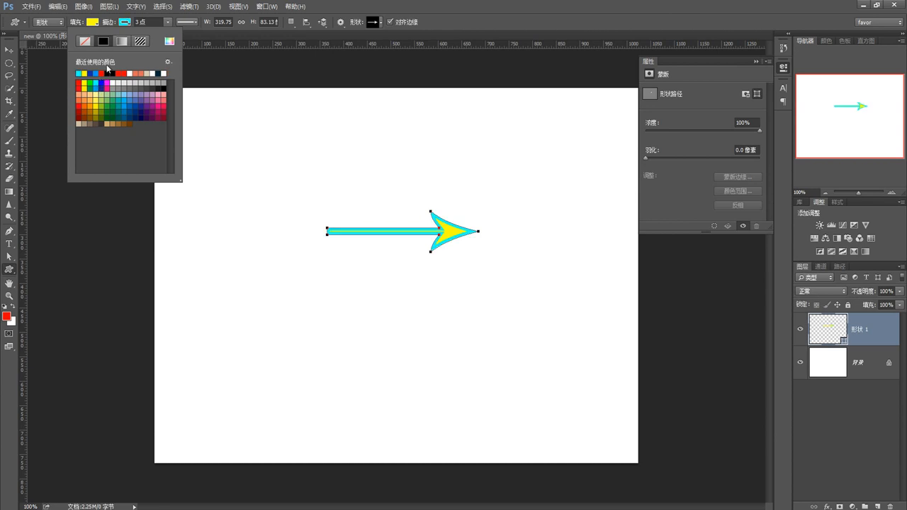
# - Reduce the arrow's stroke width to about 0.46 pt
pyautogui.click(168, 22)
pyautogui.click(165, 35)
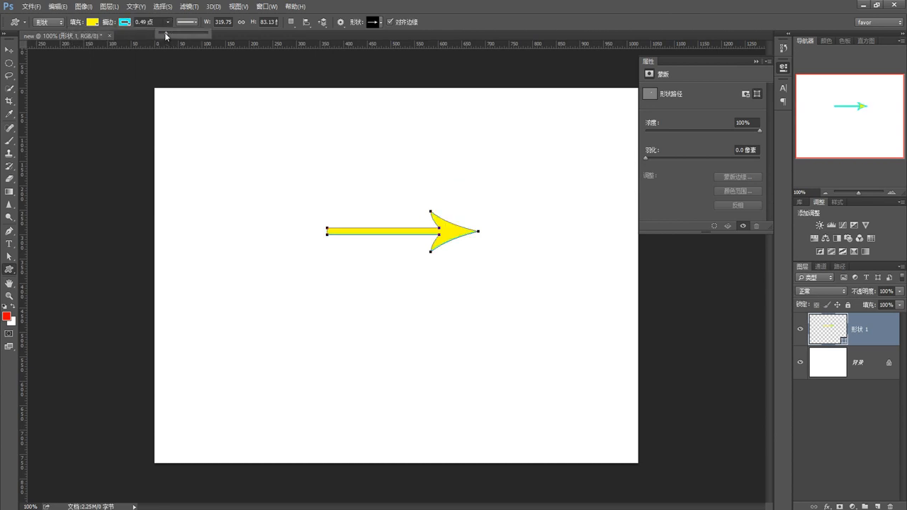
pyautogui.moveTo(166, 36); pyautogui.dragTo(164, 35)
# - Pull the arrow's two tail anchor points outward to the left with the Direct Selection tool, and delete the lower one
pyautogui.click(9, 259)
pyautogui.rightClick(10, 260)
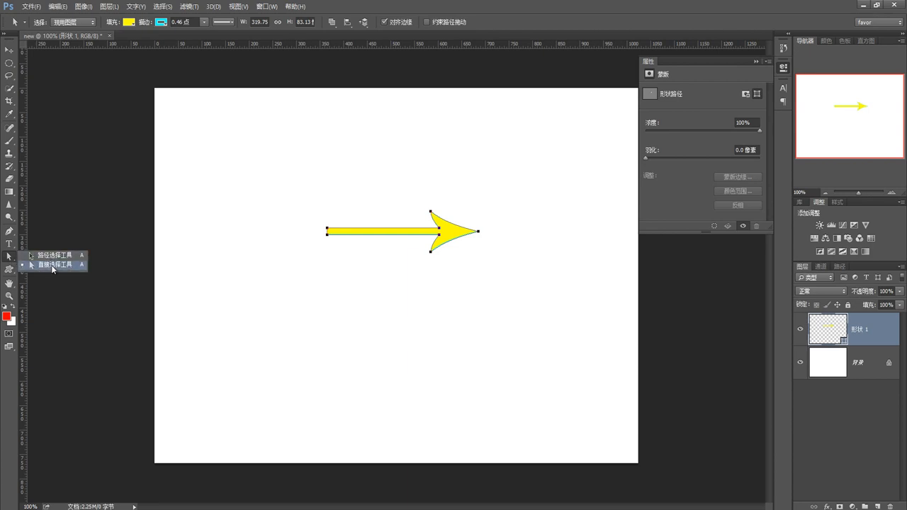
pyautogui.click(53, 266)
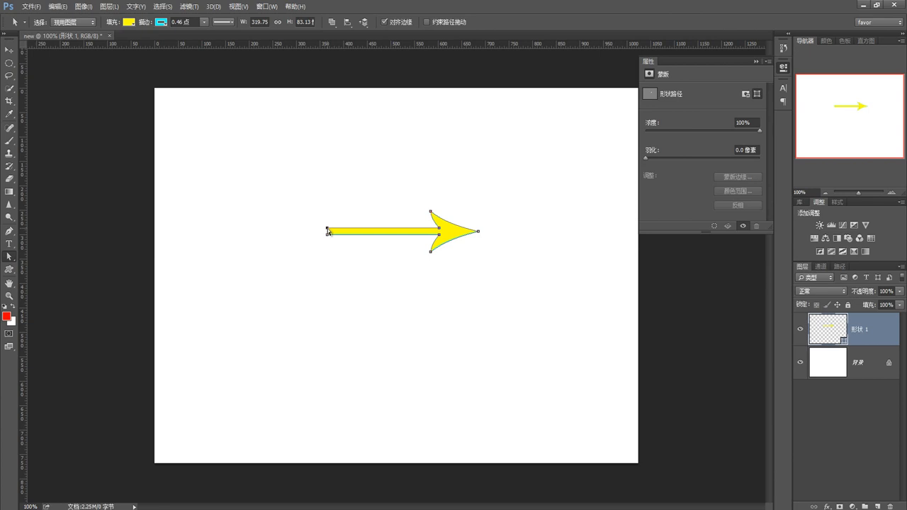
pyautogui.moveTo(328, 229); pyautogui.dragTo(275, 210)
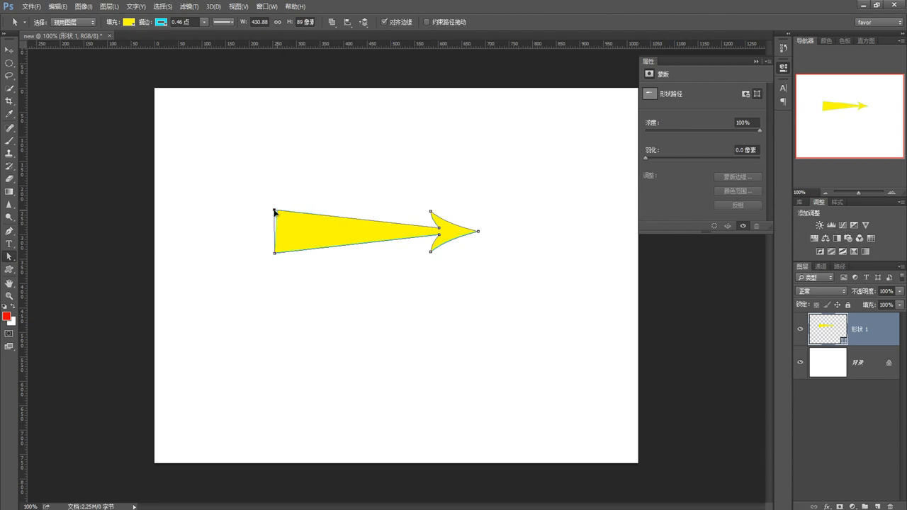
pyautogui.rightClick(276, 256)
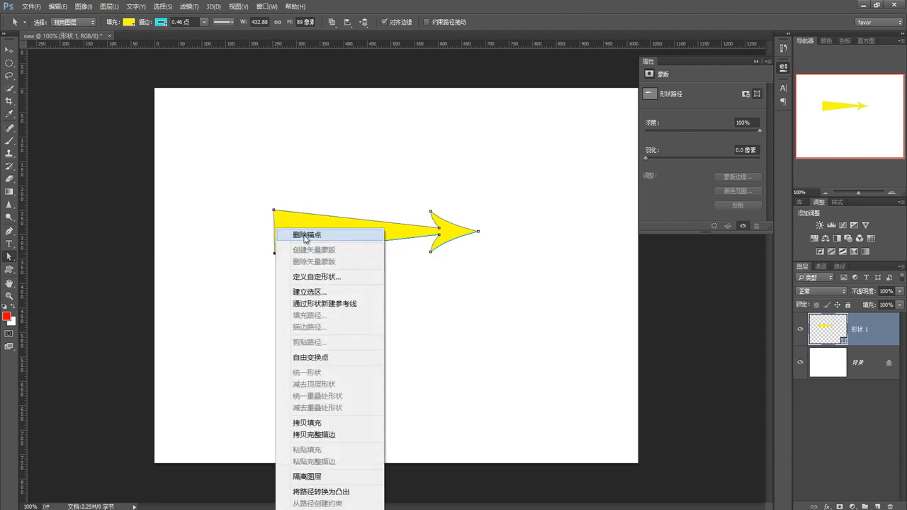
pyautogui.click(306, 237)
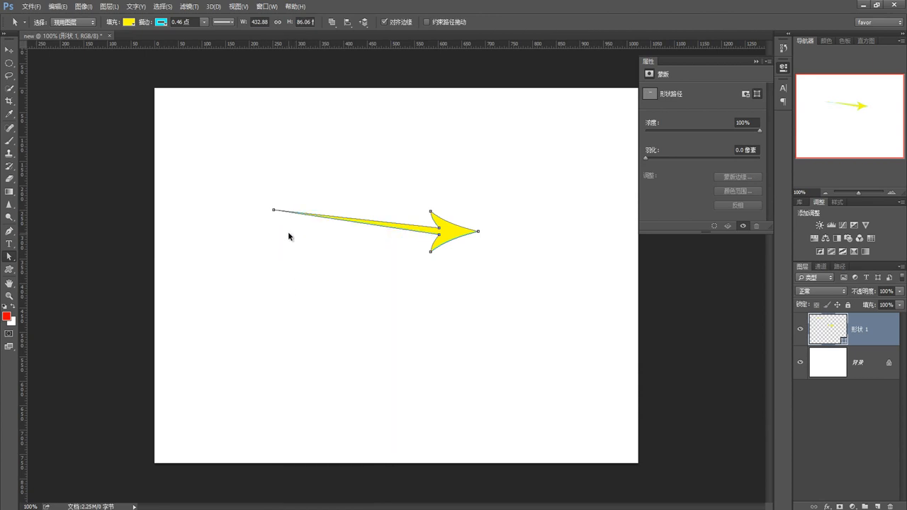
# - Undo the arrow's anchor point deletion and delete the arrow's shape layer
pyautogui.hotkey('ctrl', 'z')
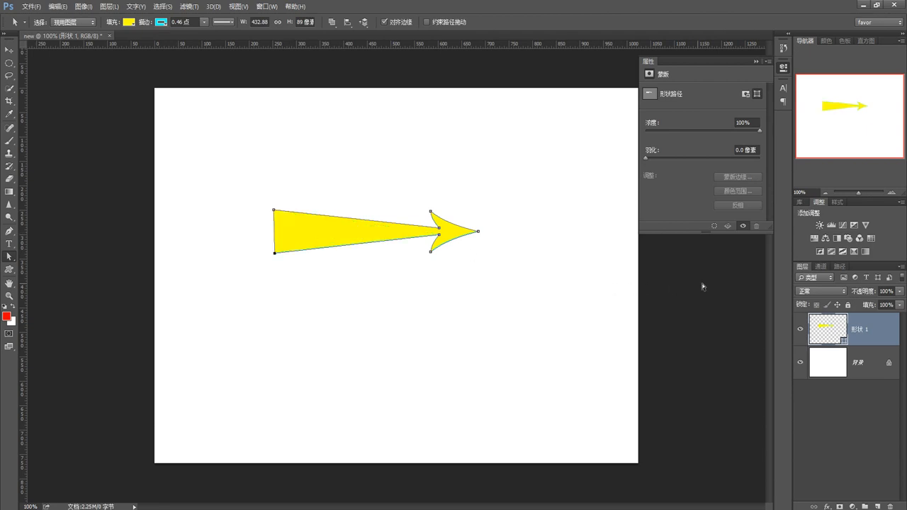
pyautogui.click(827, 333)
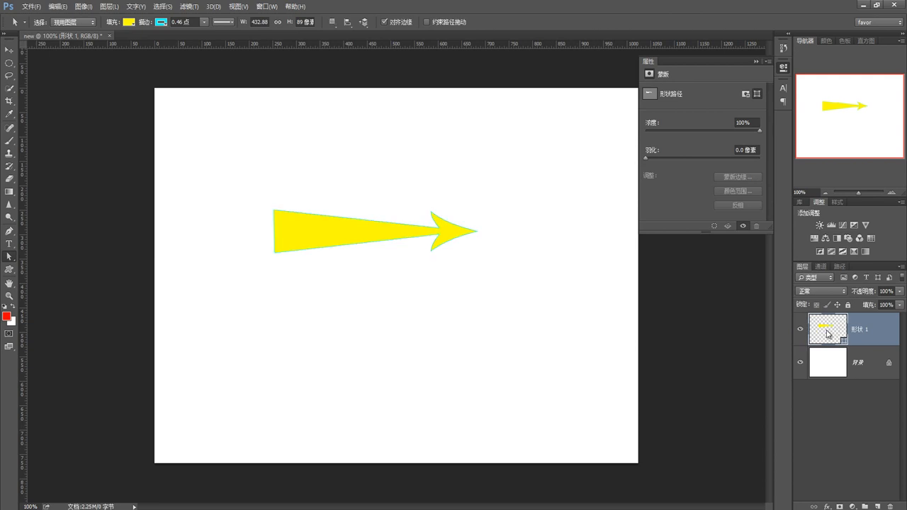
pyautogui.moveTo(825, 331); pyautogui.dragTo(891, 506)
# - Draw a heart about 432 × 403 px above the canvas centre with the Custom Shape tool and fill it with red
pyautogui.moveTo(10, 269); pyautogui.dragTo(44, 315)
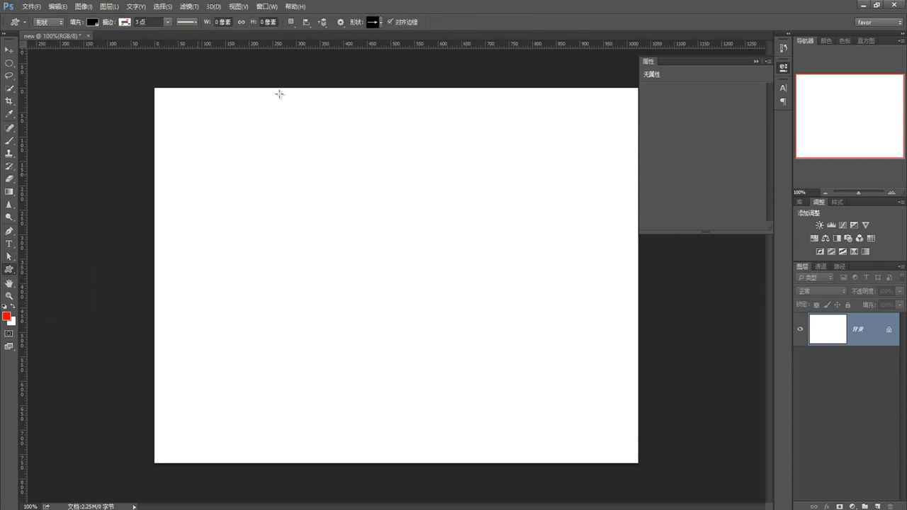
pyautogui.click(381, 22)
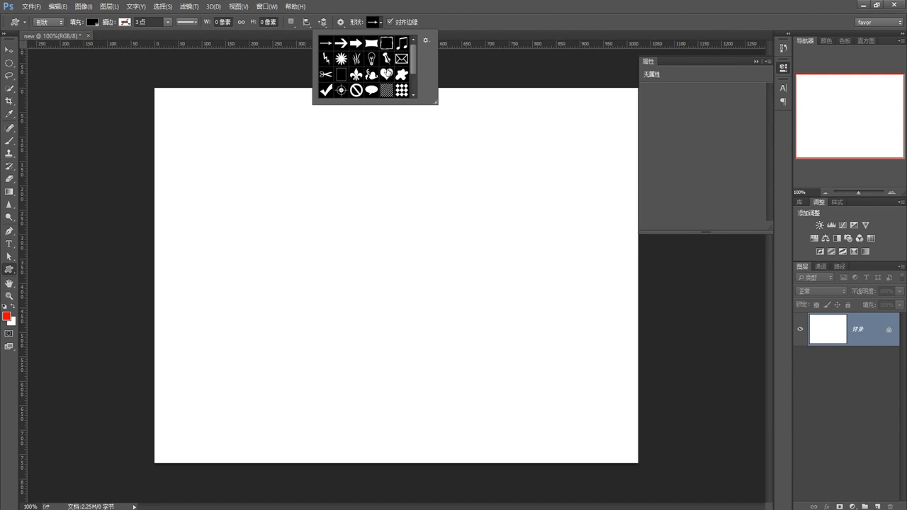
pyautogui.click(386, 74)
pyautogui.moveTo(268, 158); pyautogui.dragTo(471, 355)
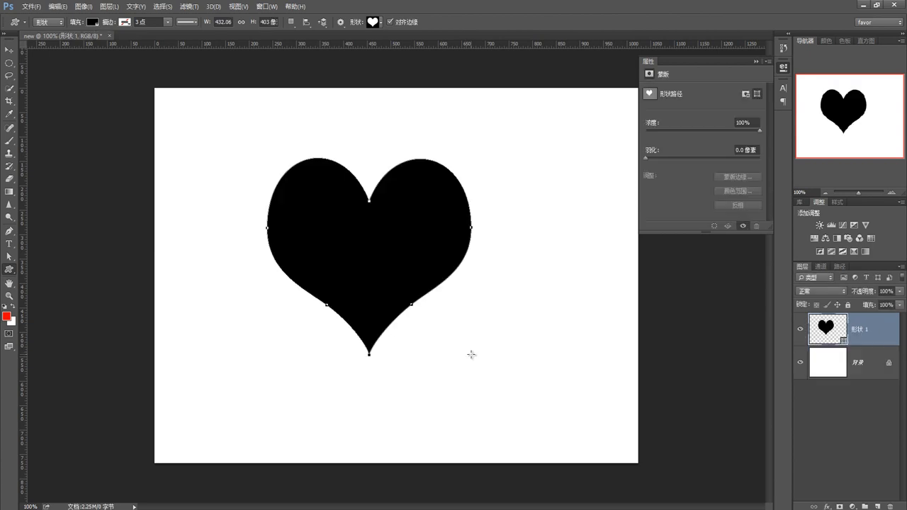
pyautogui.click(91, 22)
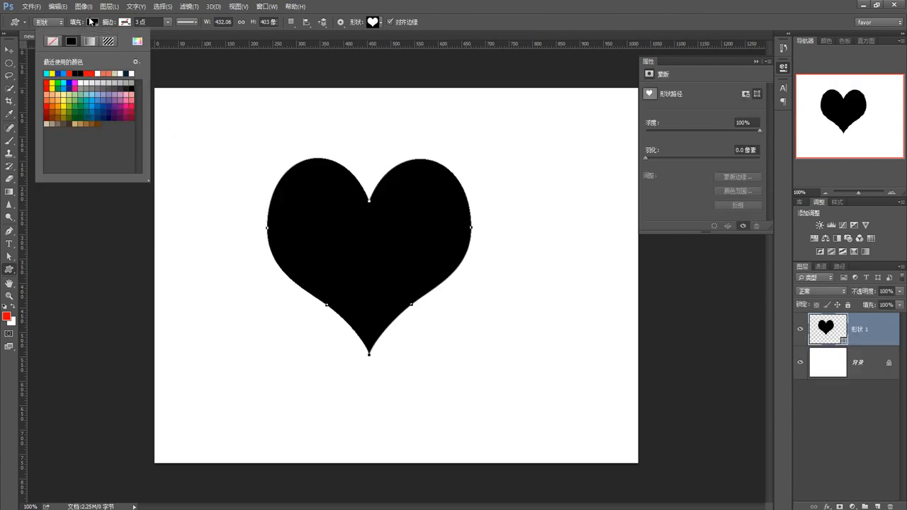
pyautogui.click(87, 73)
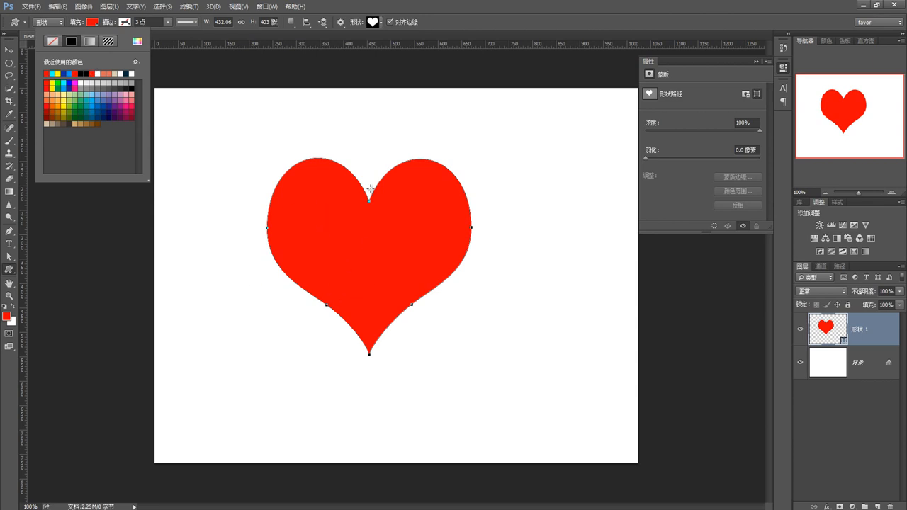
pyautogui.click(379, 26)
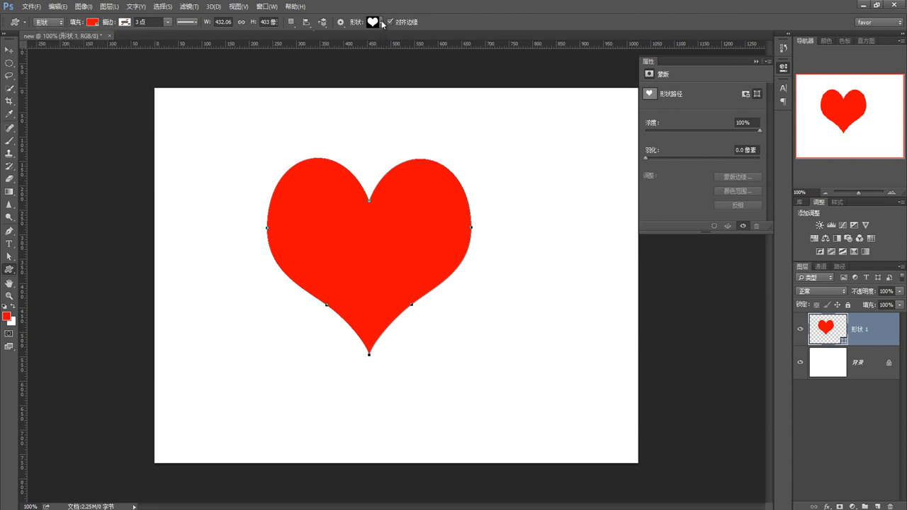
# - Draw a TM custom shape about 94 × 78 px beyond the heart's upper right
pyautogui.click(381, 22)
pyautogui.moveTo(415, 62)
pyautogui.mouseDown()
pyautogui.moveTo(415, 82)
pyautogui.moveTo(416, 74)
pyautogui.mouseUp()
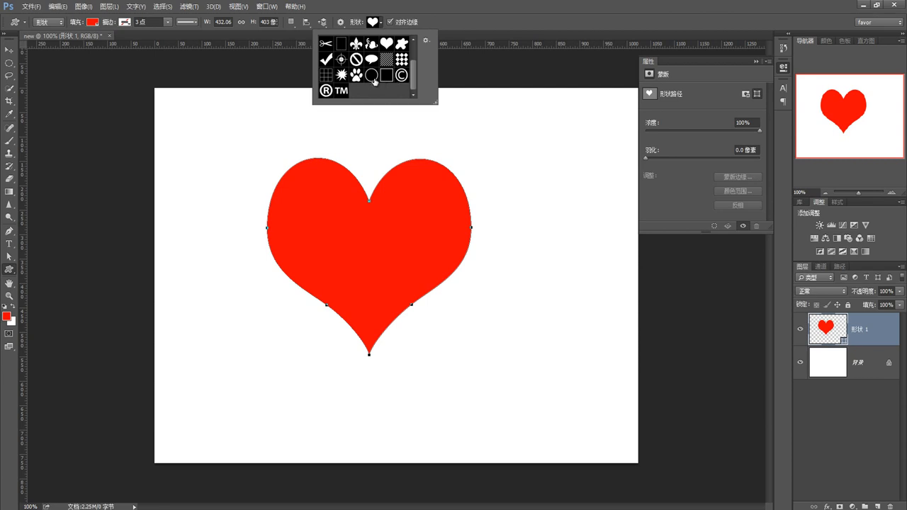
pyautogui.click(343, 91)
pyautogui.moveTo(476, 131); pyautogui.dragTo(520, 171)
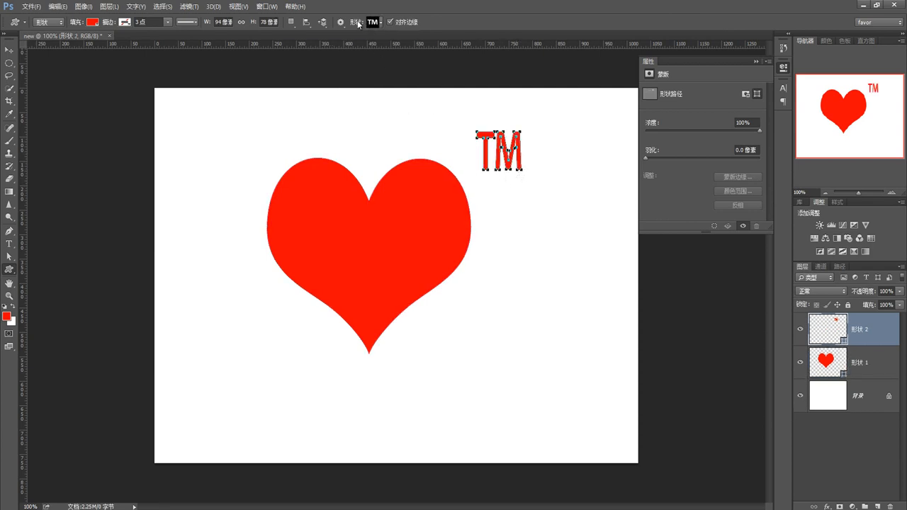
# - Append the Symbols (符号) set to the current custom shapes
pyautogui.click(382, 23)
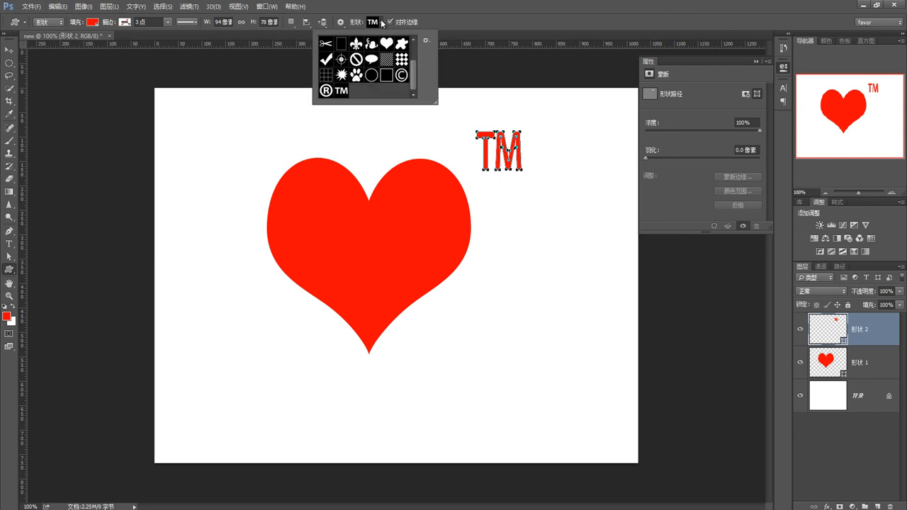
pyautogui.click(427, 42)
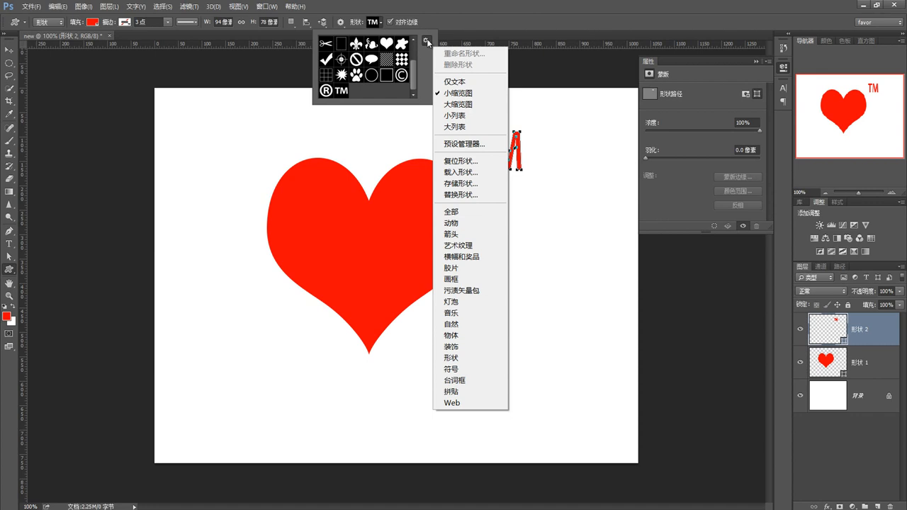
pyautogui.click(454, 372)
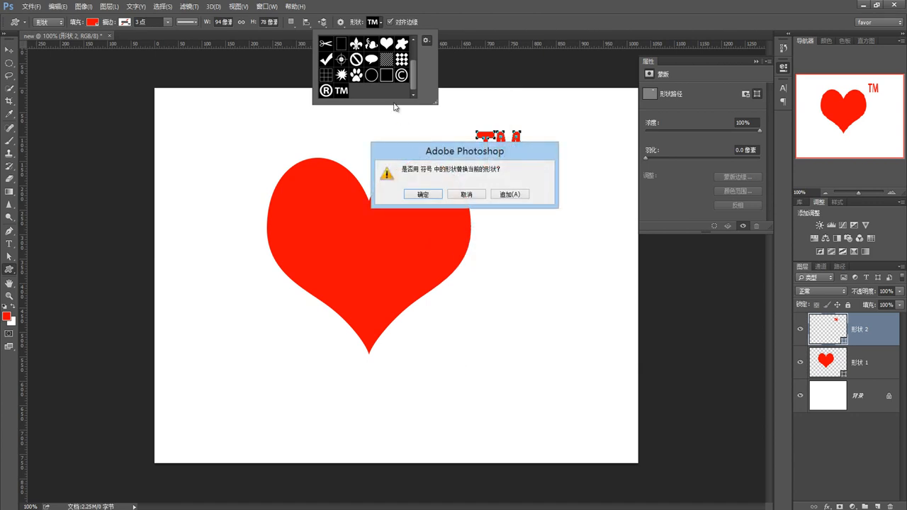
pyautogui.click(506, 194)
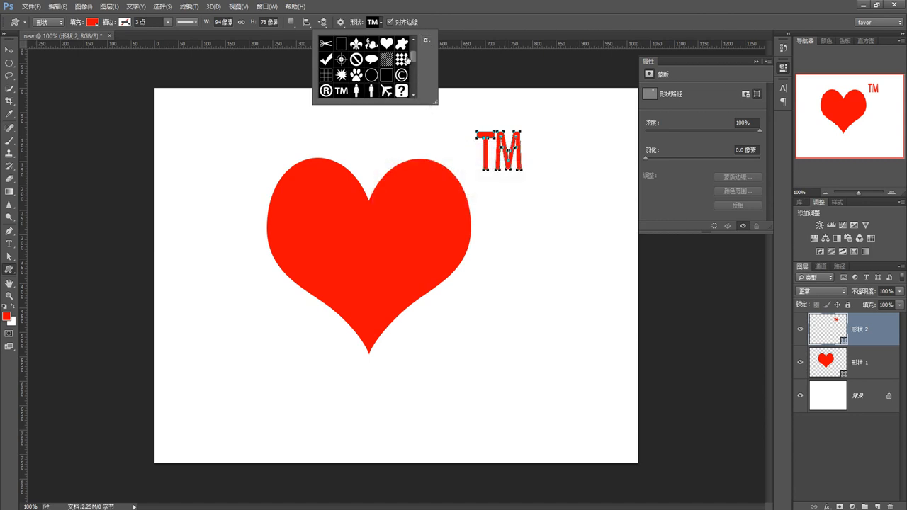
# - Draw a crosshair target custom shape about 189 × 205 px to the right of the heart
pyautogui.moveTo(411, 60); pyautogui.dragTo(412, 78)
pyautogui.click(388, 63)
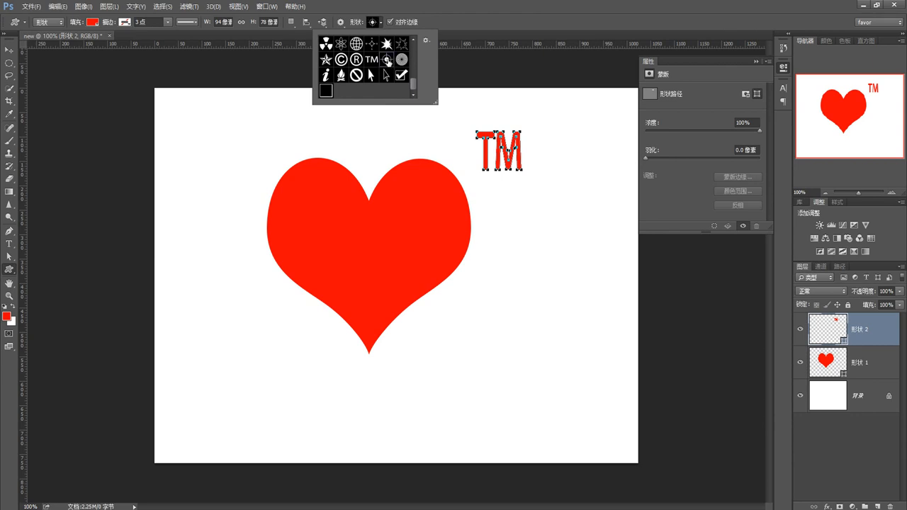
pyautogui.moveTo(500, 232); pyautogui.dragTo(590, 330)
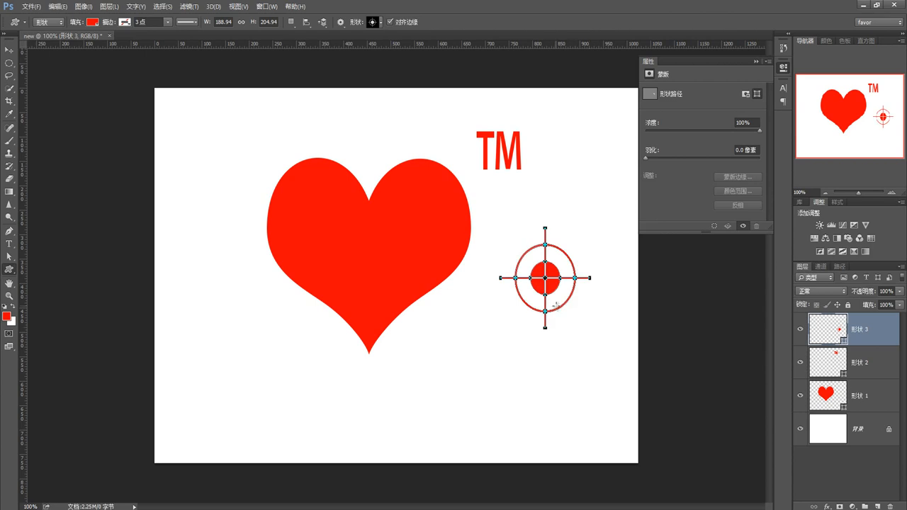
# - Load the custom shape file 0001.csh from the 形状 folder inside Exercise Files on the desktop
pyautogui.click(384, 24)
pyautogui.click(426, 40)
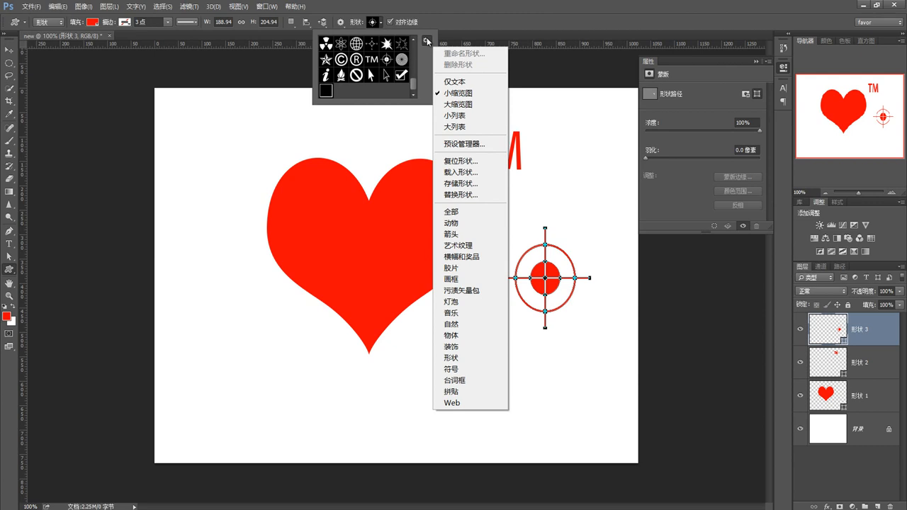
pyautogui.click(466, 176)
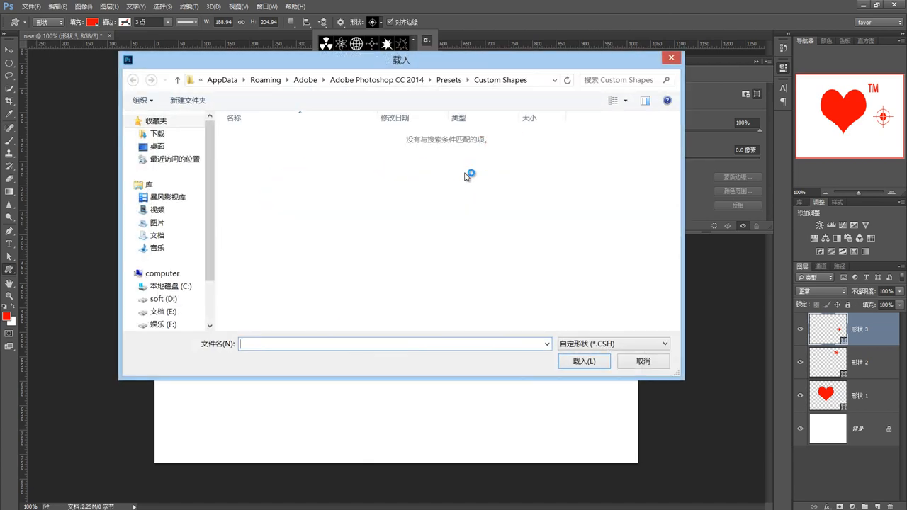
pyautogui.click(163, 148)
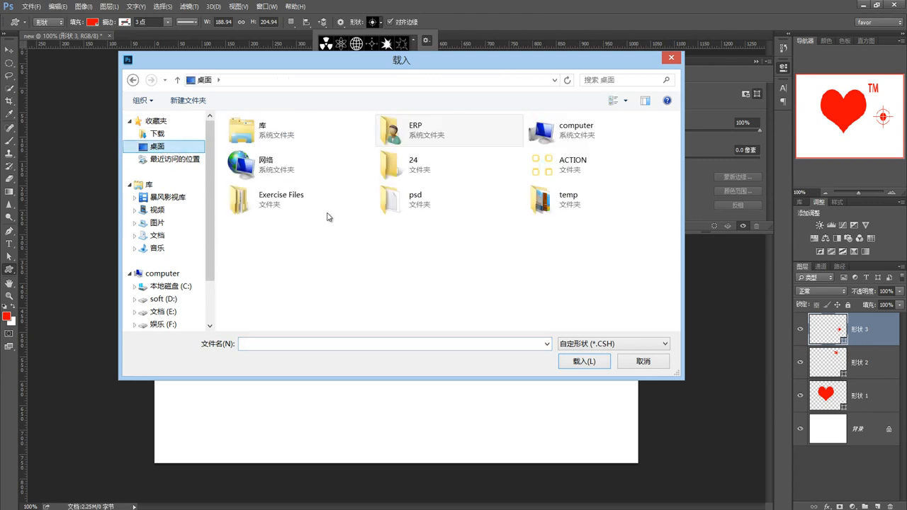
pyautogui.doubleClick(257, 202)
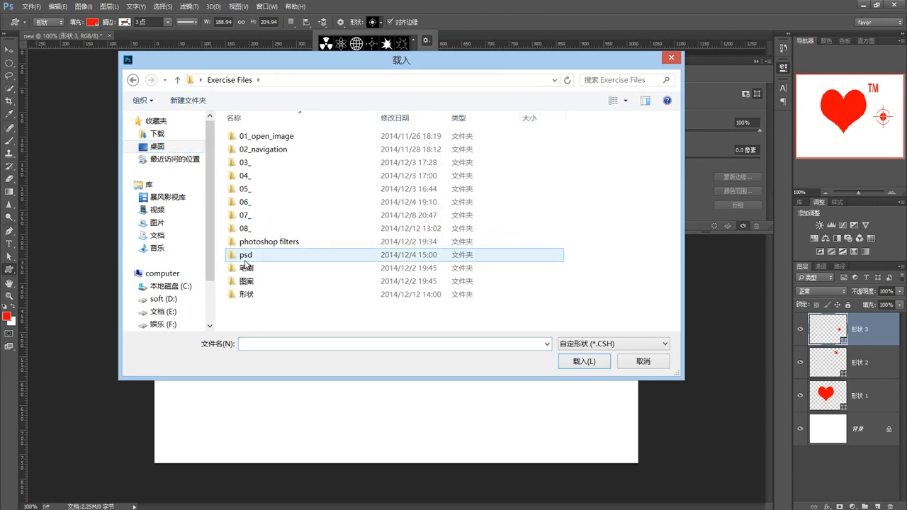
pyautogui.doubleClick(248, 294)
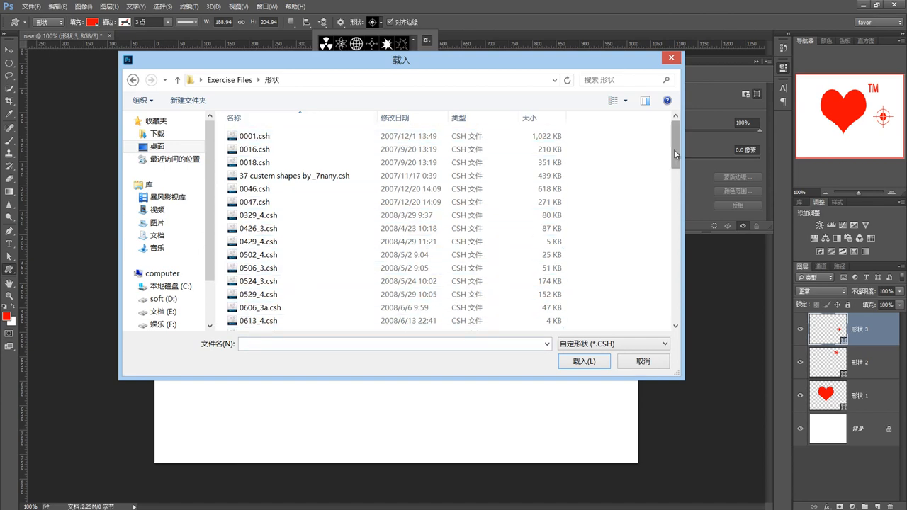
pyautogui.moveTo(675, 163); pyautogui.dragTo(675, 131)
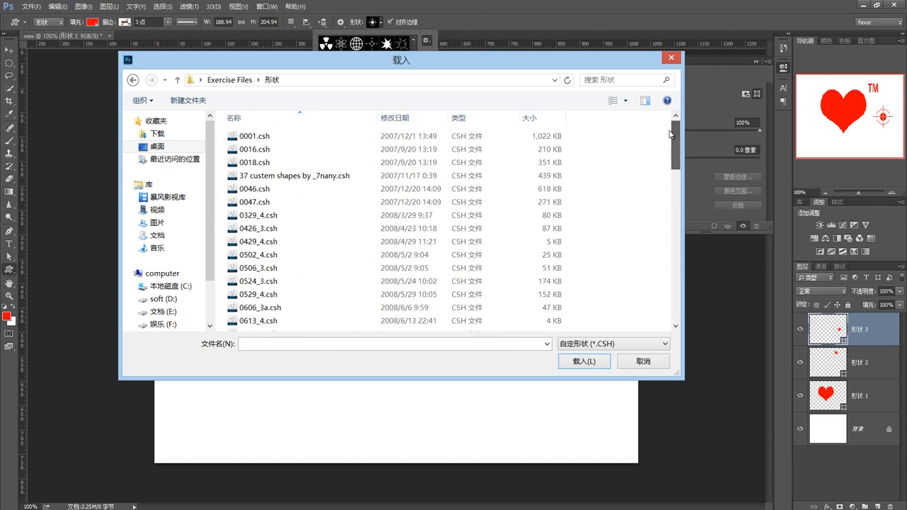
pyautogui.moveTo(387, 75); pyautogui.dragTo(390, 199)
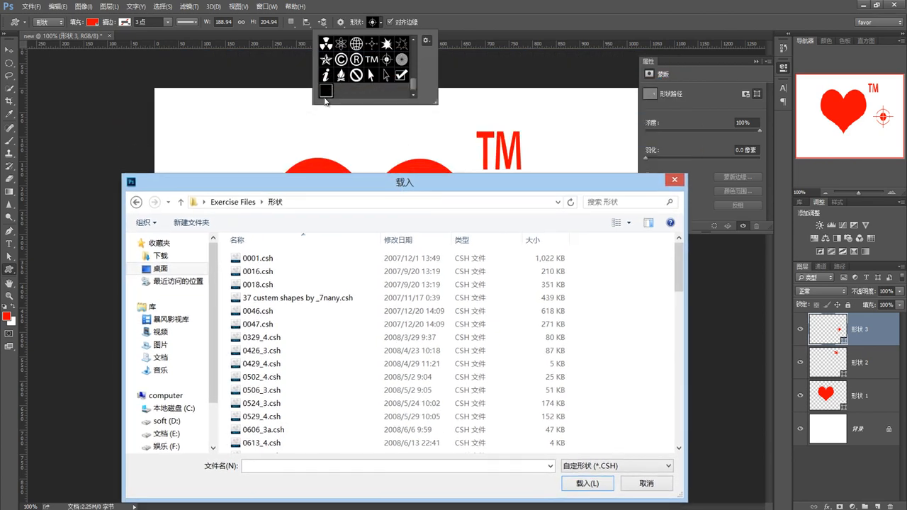
pyautogui.moveTo(307, 189); pyautogui.dragTo(332, 131)
pyautogui.click(296, 203)
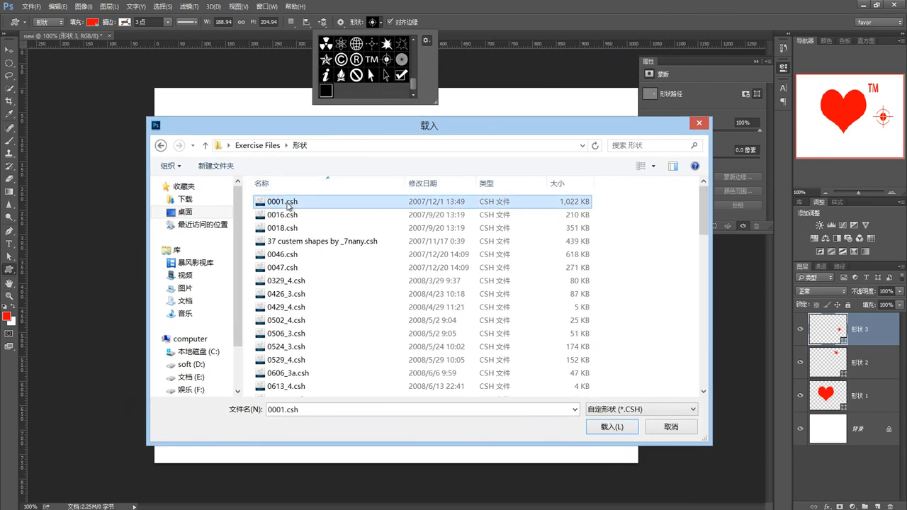
pyautogui.click(606, 428)
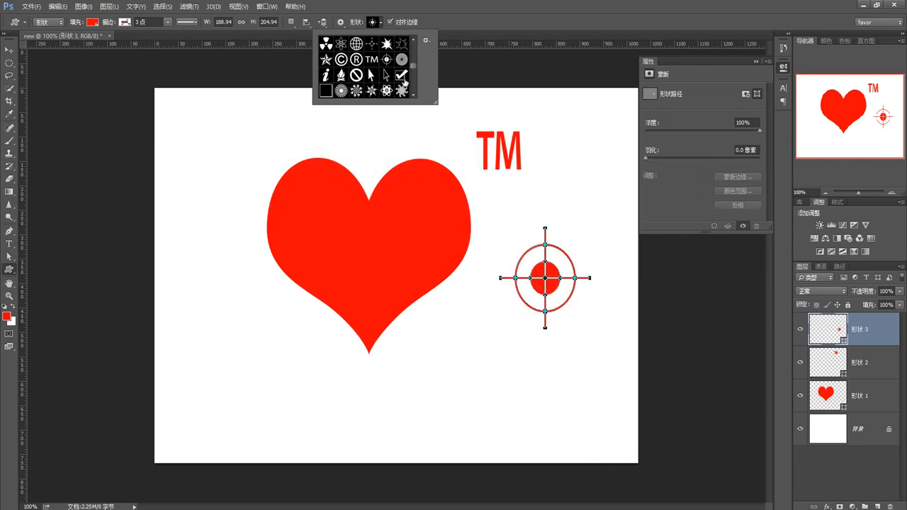
# - Choose the last butterfly among the loaded custom shapes
pyautogui.moveTo(414, 66); pyautogui.dragTo(414, 91)
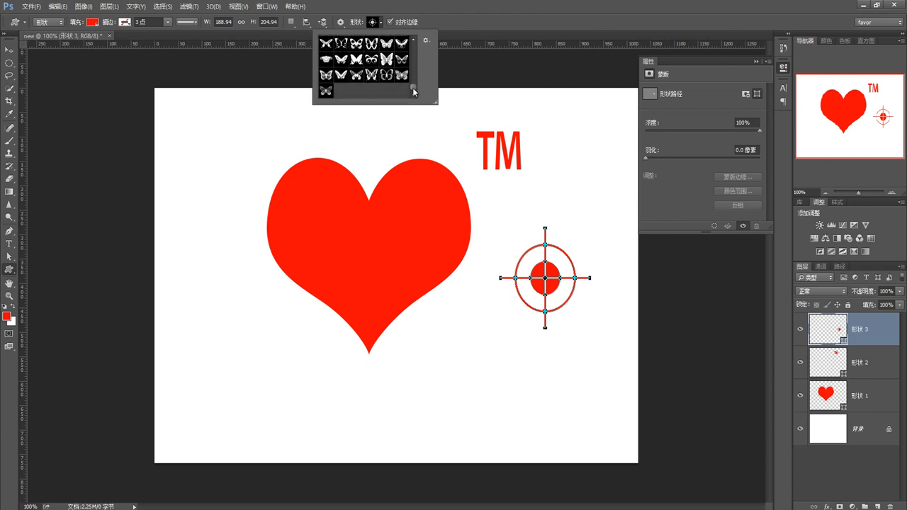
pyautogui.click(326, 91)
pyautogui.click(285, 323)
pyautogui.click(472, 211)
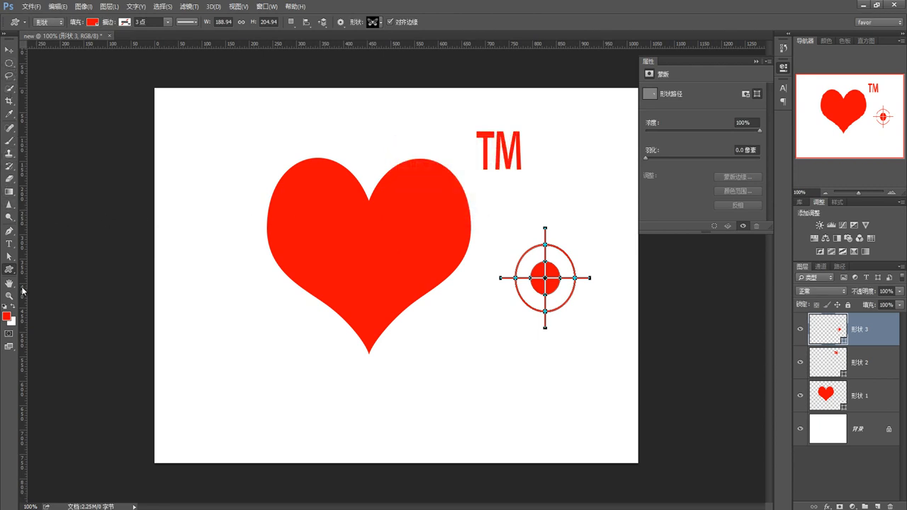
# - Draw a rectangle about 259 × 176 px below and left of the heart with the Rectangle tool
pyautogui.rightClick(11, 272)
pyautogui.click(43, 271)
pyautogui.moveTo(213, 335); pyautogui.dragTo(335, 422)
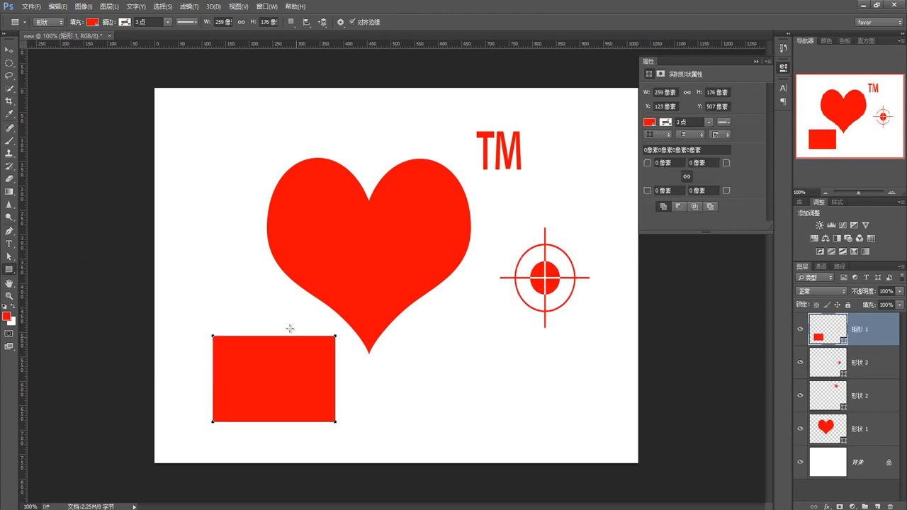
# - Reshape the rectangle with Direct Selection, converting it to a regular path: pull the upper-left corner up and right, the upper-right corner deep inward
pyautogui.click(9, 256)
pyautogui.click(44, 257)
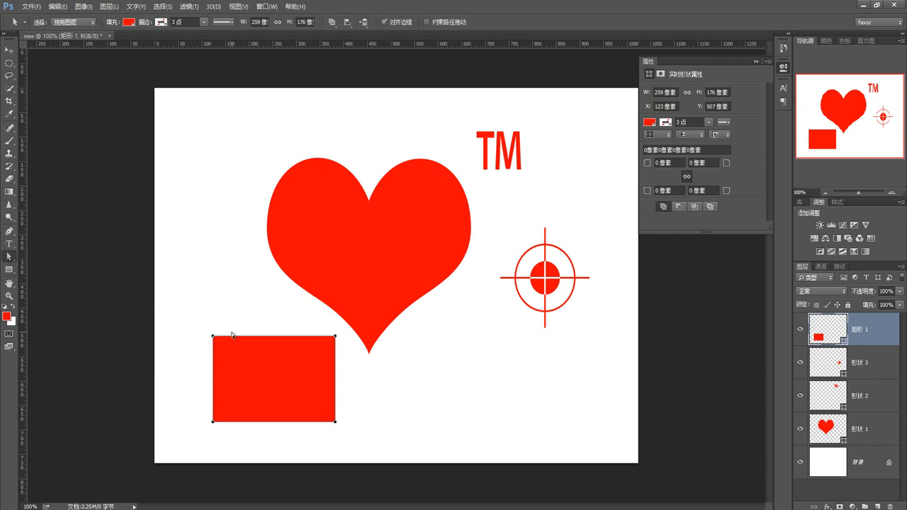
pyautogui.moveTo(214, 335); pyautogui.dragTo(248, 303)
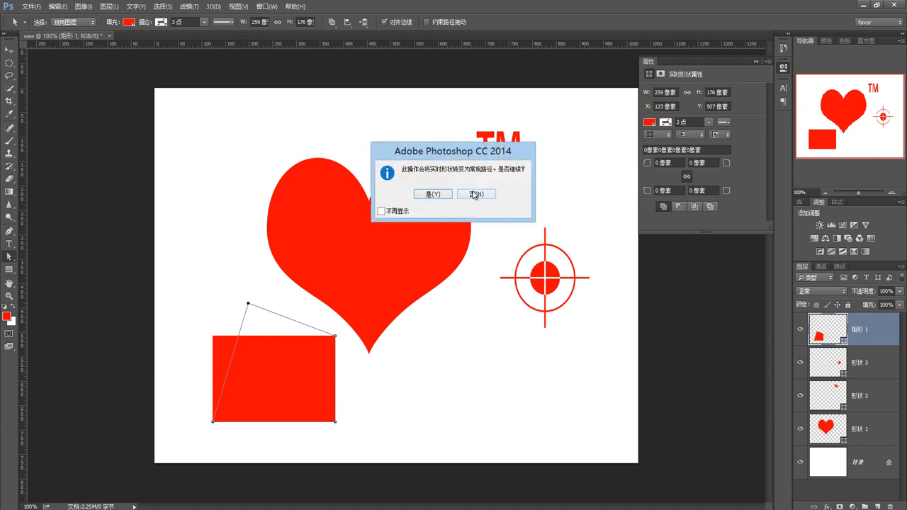
pyautogui.click(435, 195)
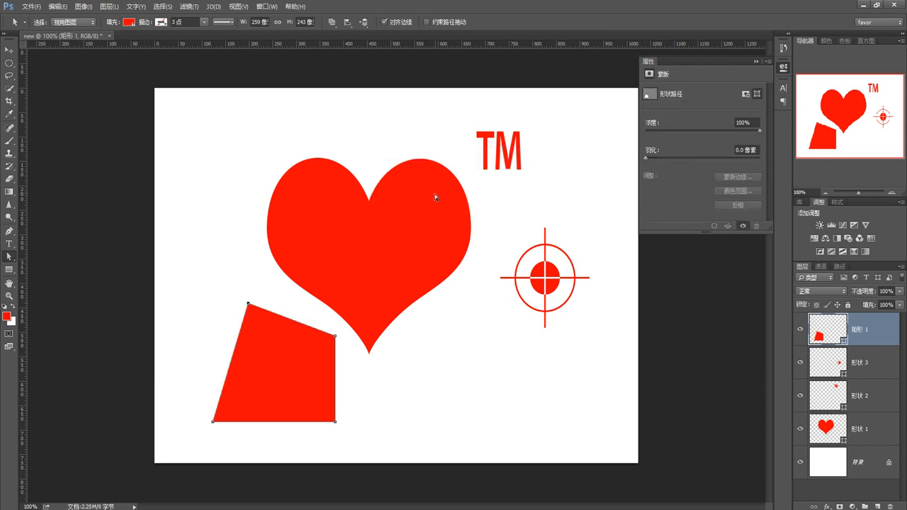
pyautogui.moveTo(331, 340); pyautogui.dragTo(260, 388)
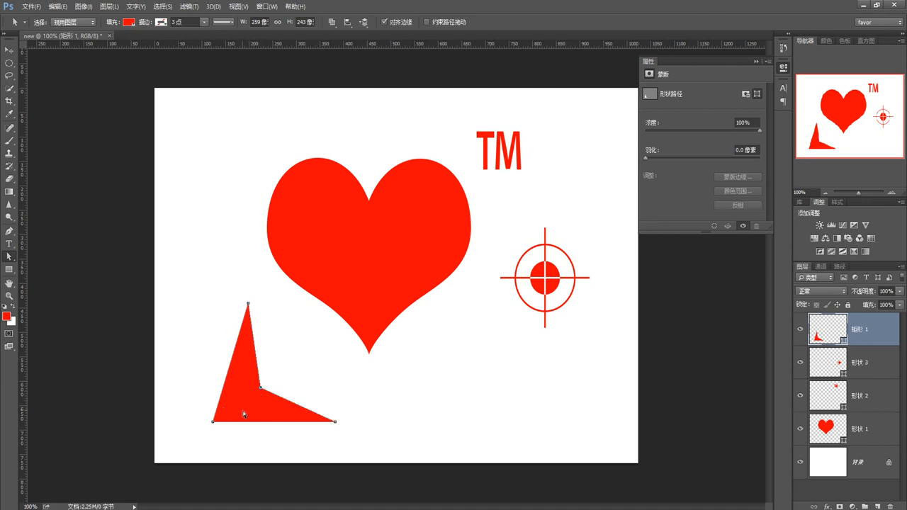
# - Define the reshaped rectangle as a custom shape named "hello"
pyautogui.rightClick(252, 404)
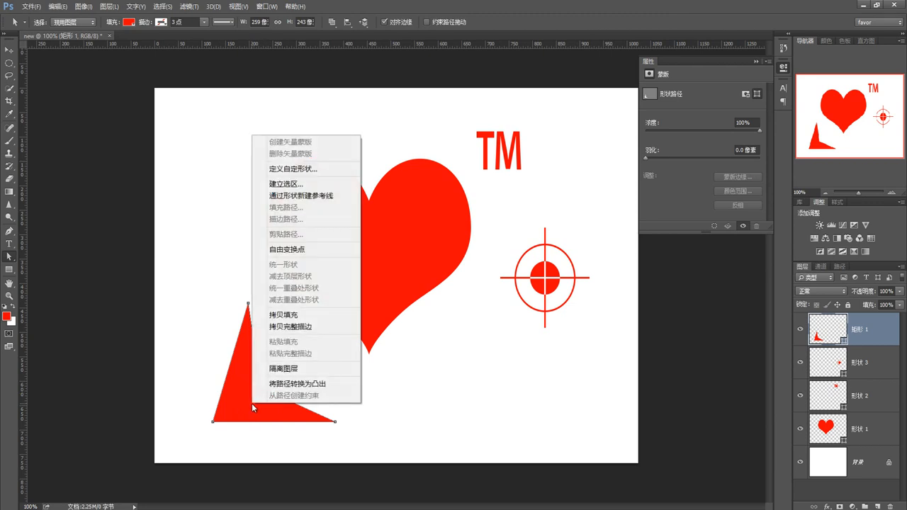
pyautogui.click(307, 171)
pyautogui.click(414, 183)
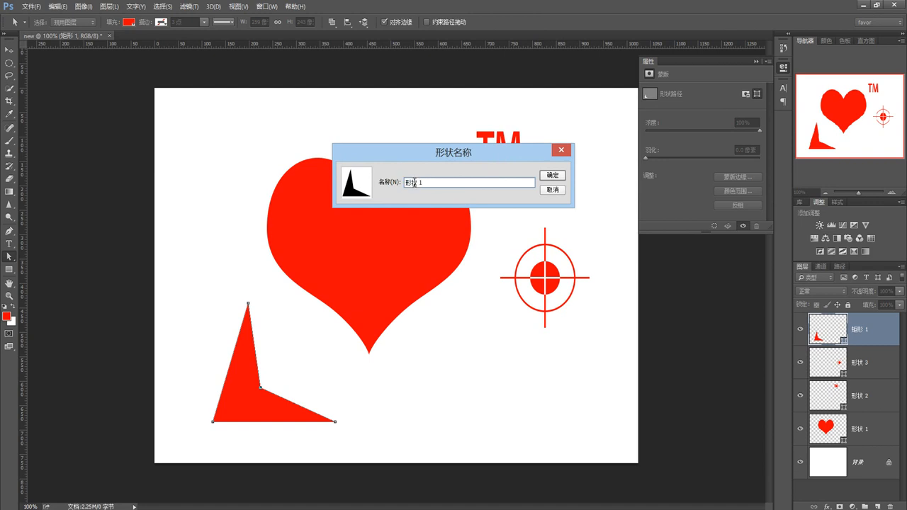
pyautogui.doubleClick(414, 183)
pyautogui.write('hello')
pyautogui.click(553, 177)
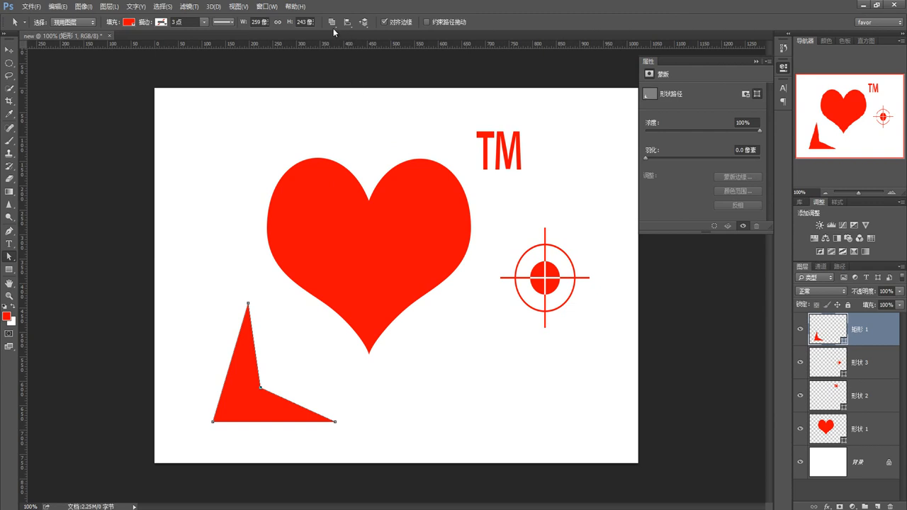
# - Draw two copies of the "hello" custom shape: one below and right of the heart, one about 105 × 135 px at its upper left
pyautogui.click(10, 284)
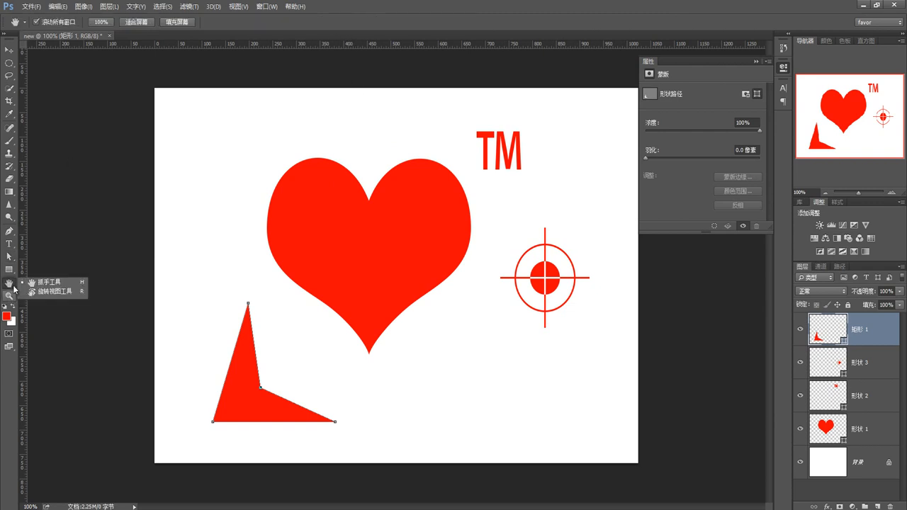
pyautogui.click(9, 269)
pyautogui.click(41, 314)
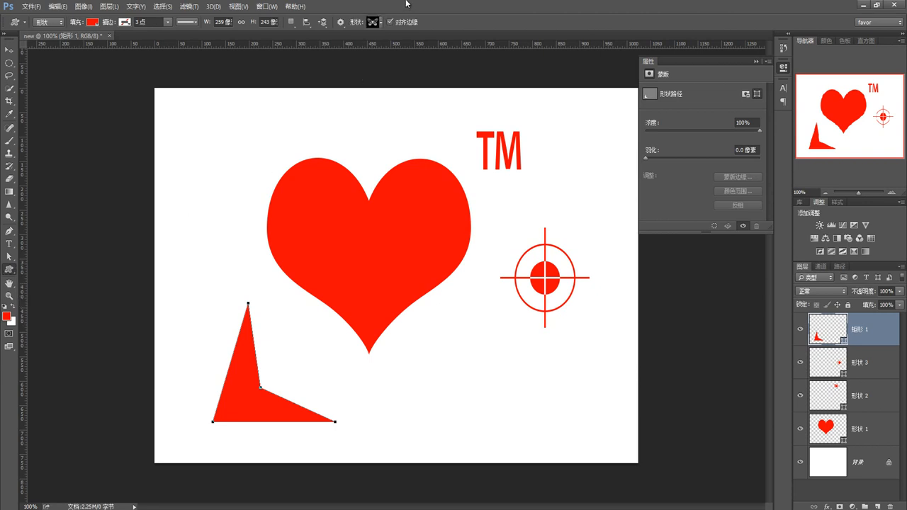
pyautogui.click(380, 25)
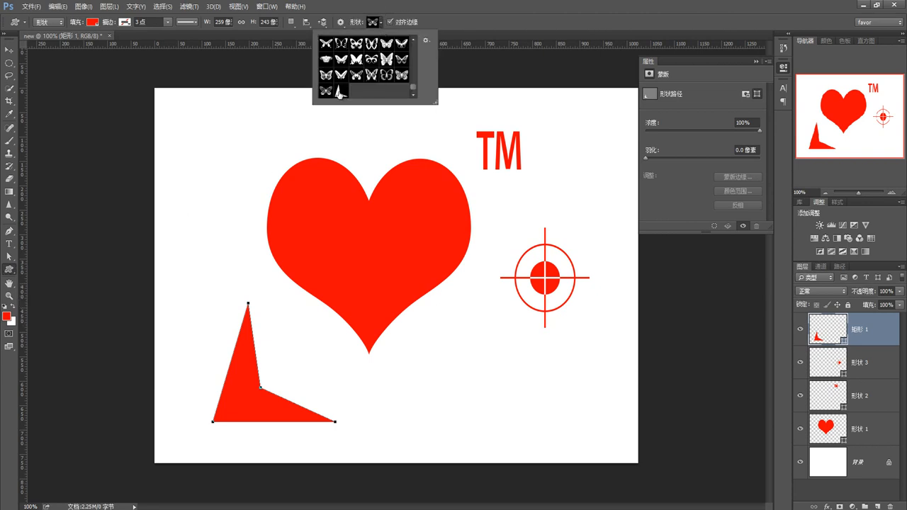
pyautogui.click(341, 90)
pyautogui.moveTo(434, 320); pyautogui.dragTo(543, 421)
pyautogui.moveTo(200, 132); pyautogui.dragTo(249, 197)
# - Switch the custom shape picker to the small list view and choose the "hello" shape at the end of the list
pyautogui.click(383, 25)
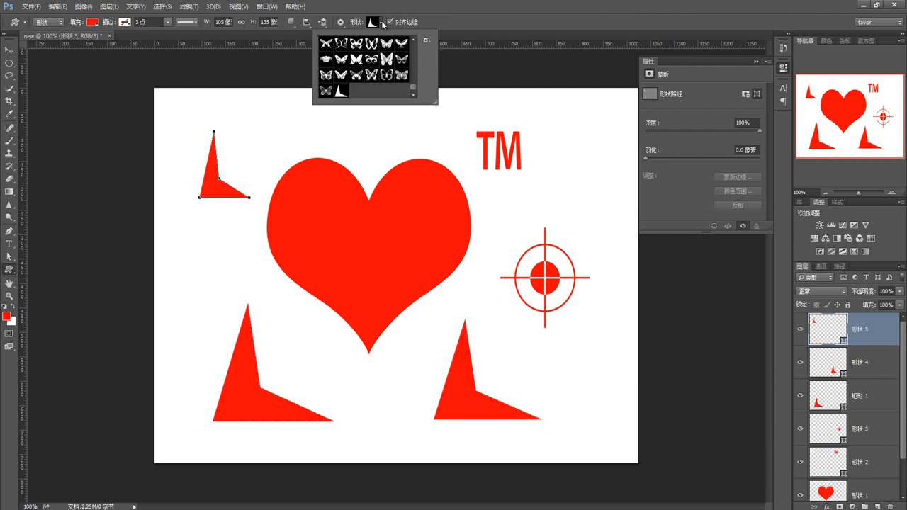
pyautogui.click(426, 42)
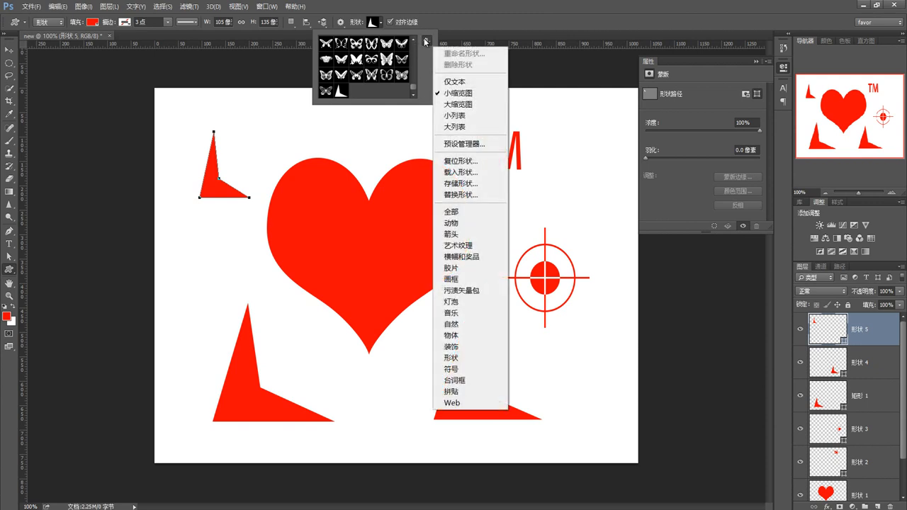
pyautogui.click(454, 116)
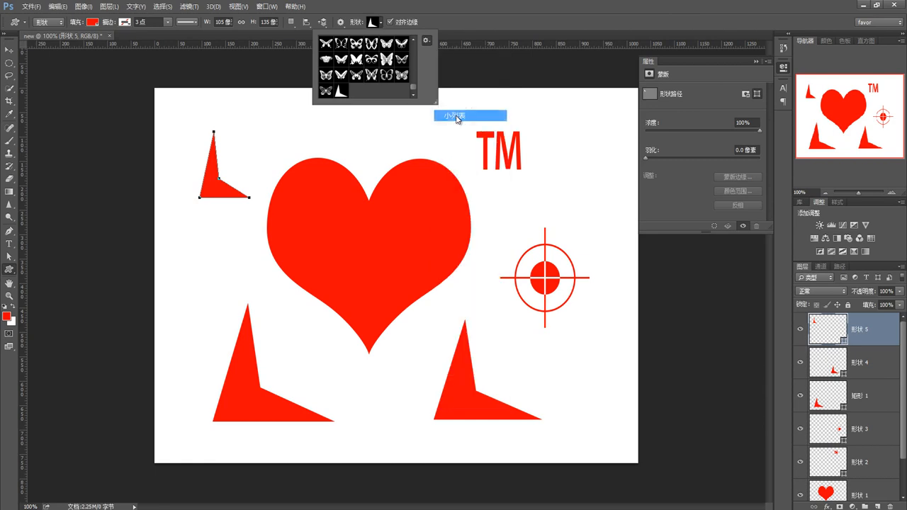
pyautogui.click(413, 96)
pyautogui.moveTo(412, 56); pyautogui.dragTo(414, 92)
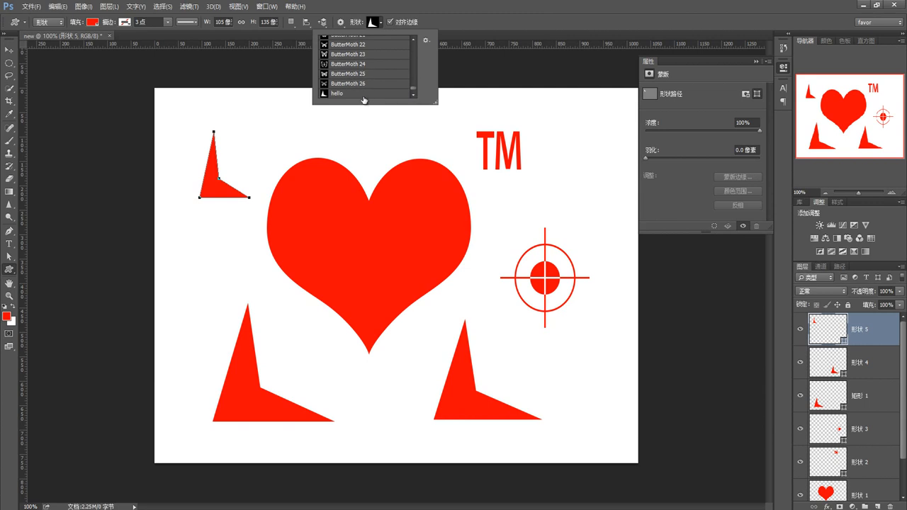
pyautogui.click(337, 94)
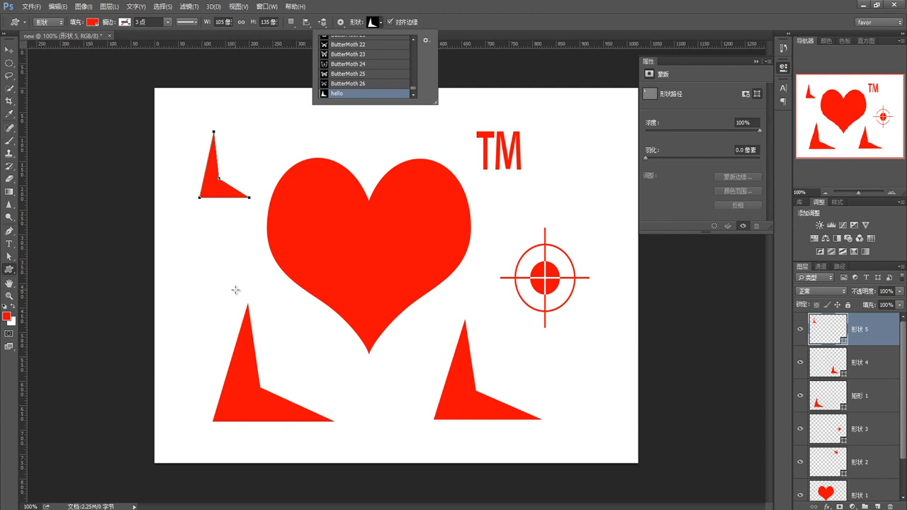
pyautogui.click(10, 272)
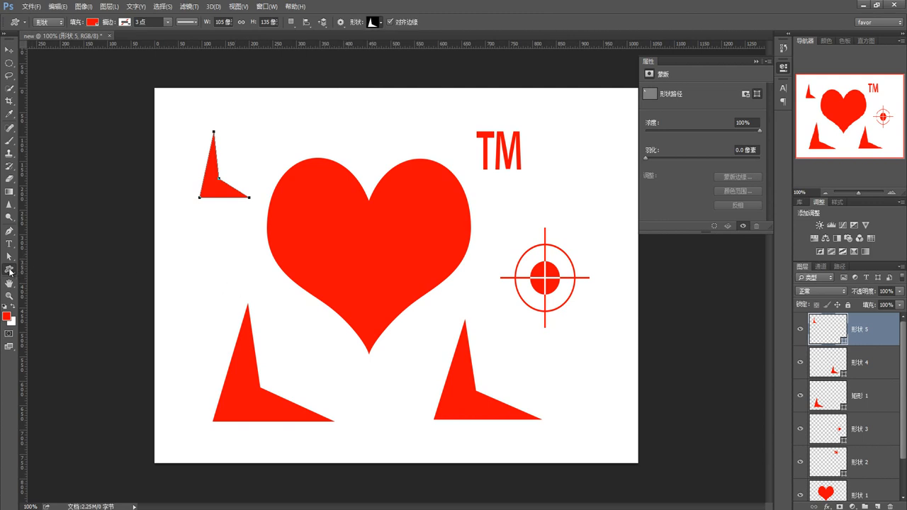
pyautogui.rightClick(10, 270)
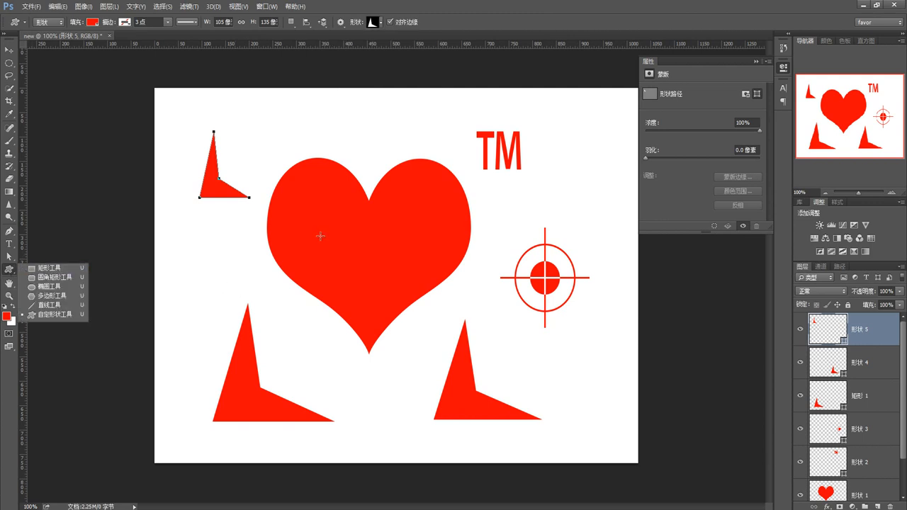